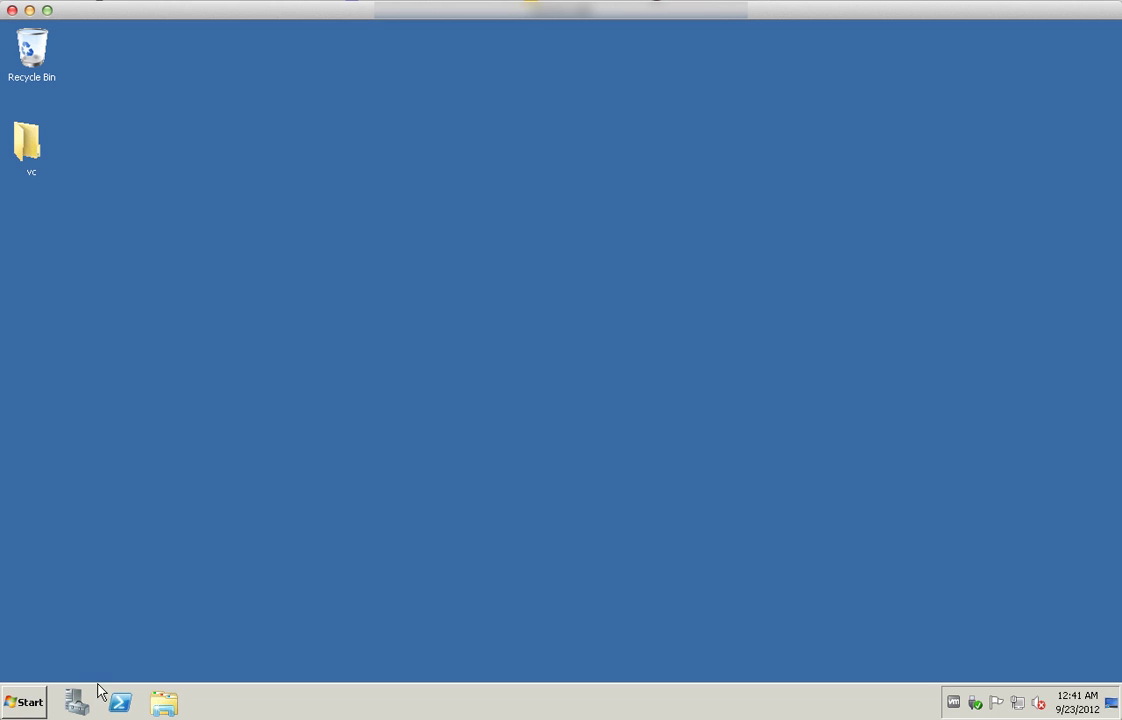
Review the computer's system properties, then launch SQL Server Management Studio
left_click(28, 702)
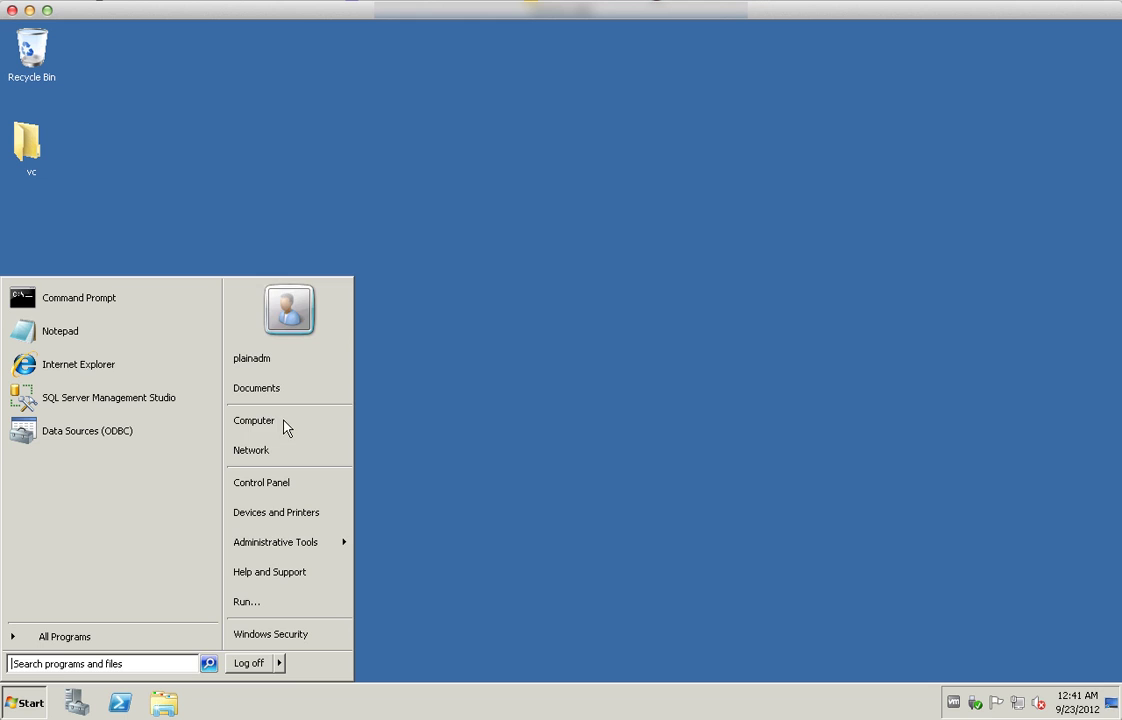
right_click(287, 422)
left_click(368, 541)
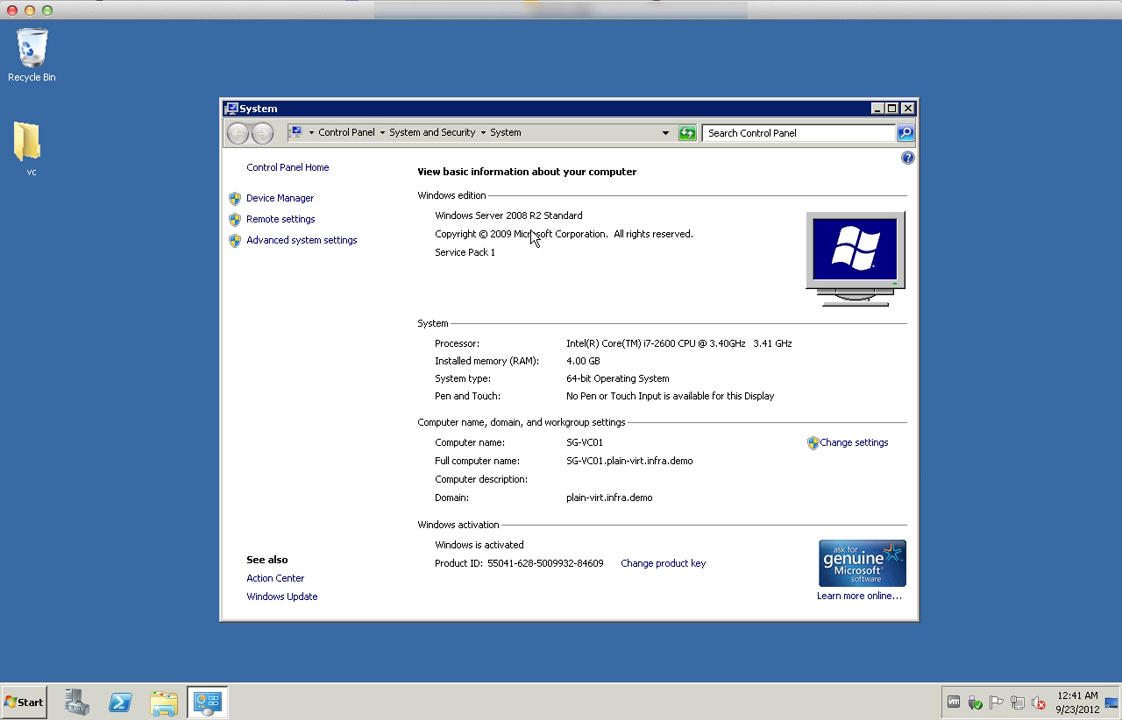
left_click(908, 109)
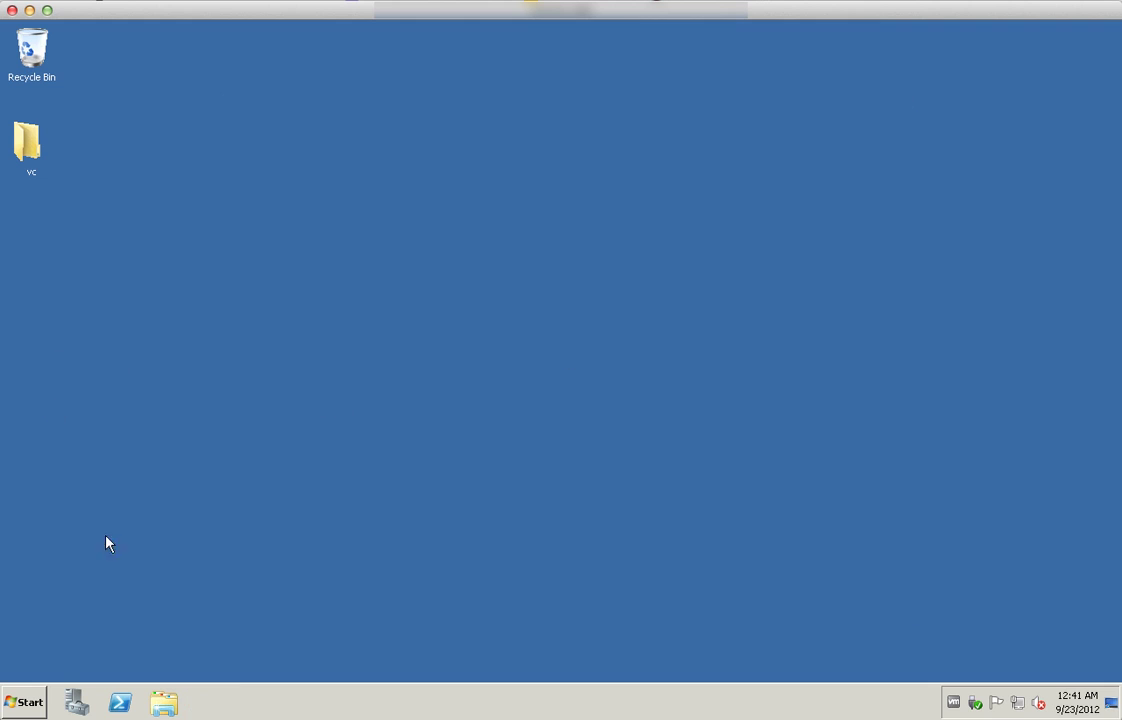
left_click(38, 703)
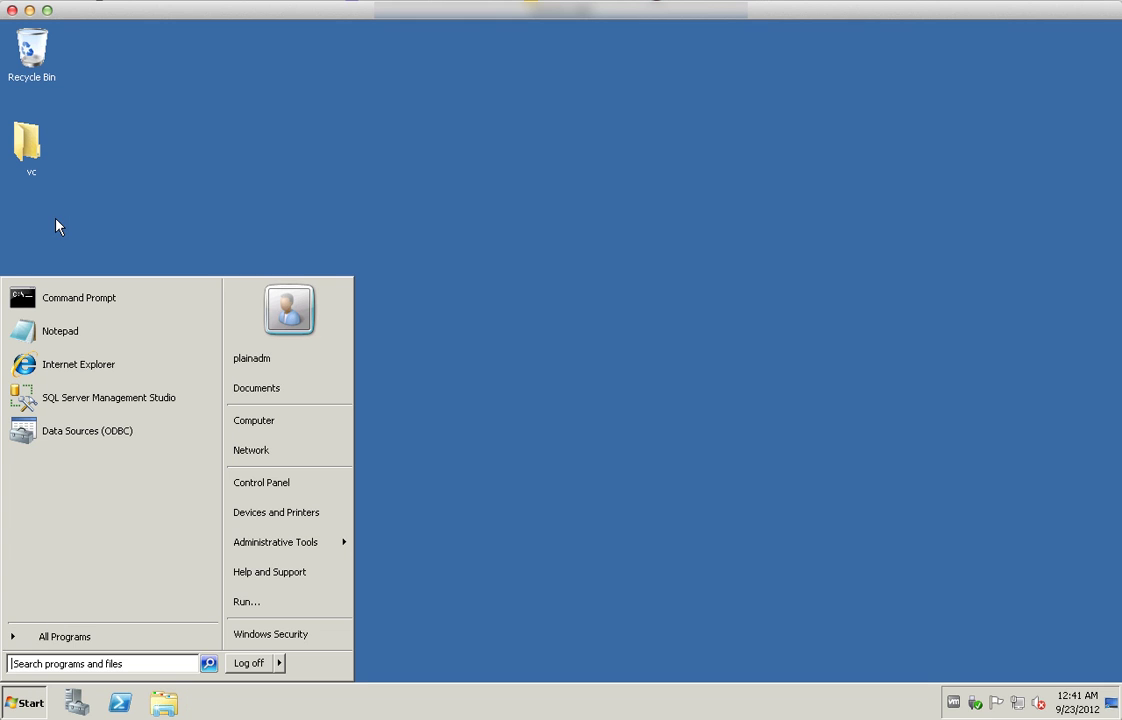
left_click(60, 398)
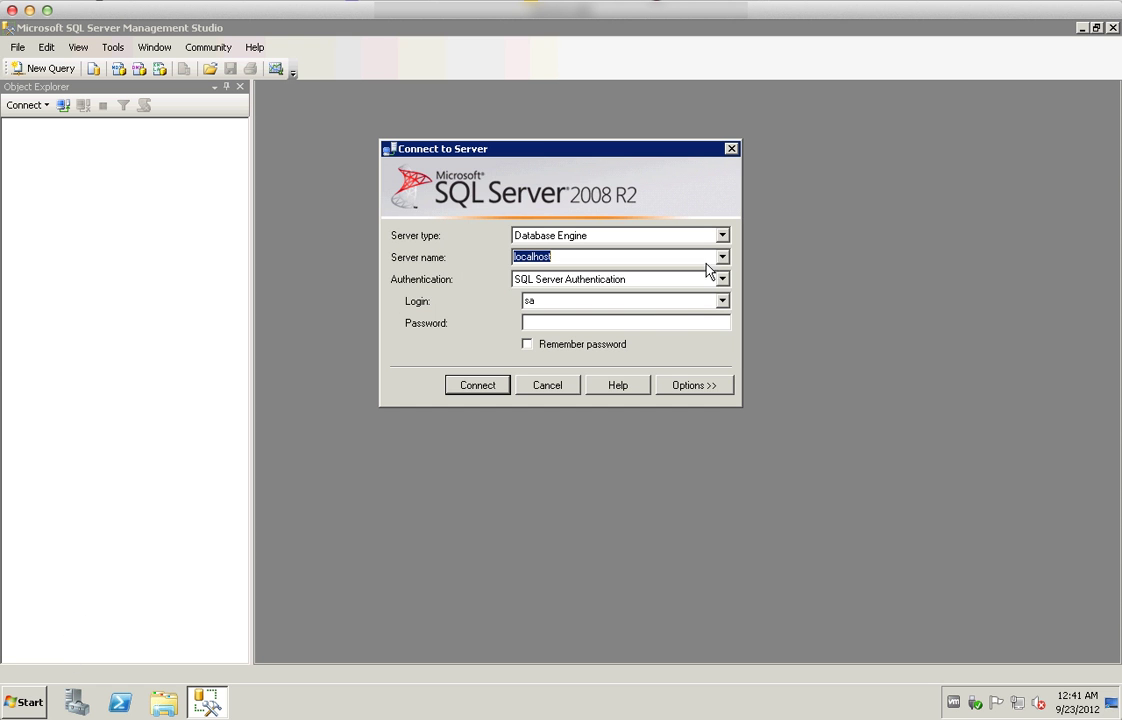
Connect to the localhost server by entering the login password
left_click(577, 324)
type("******")
key("Return")
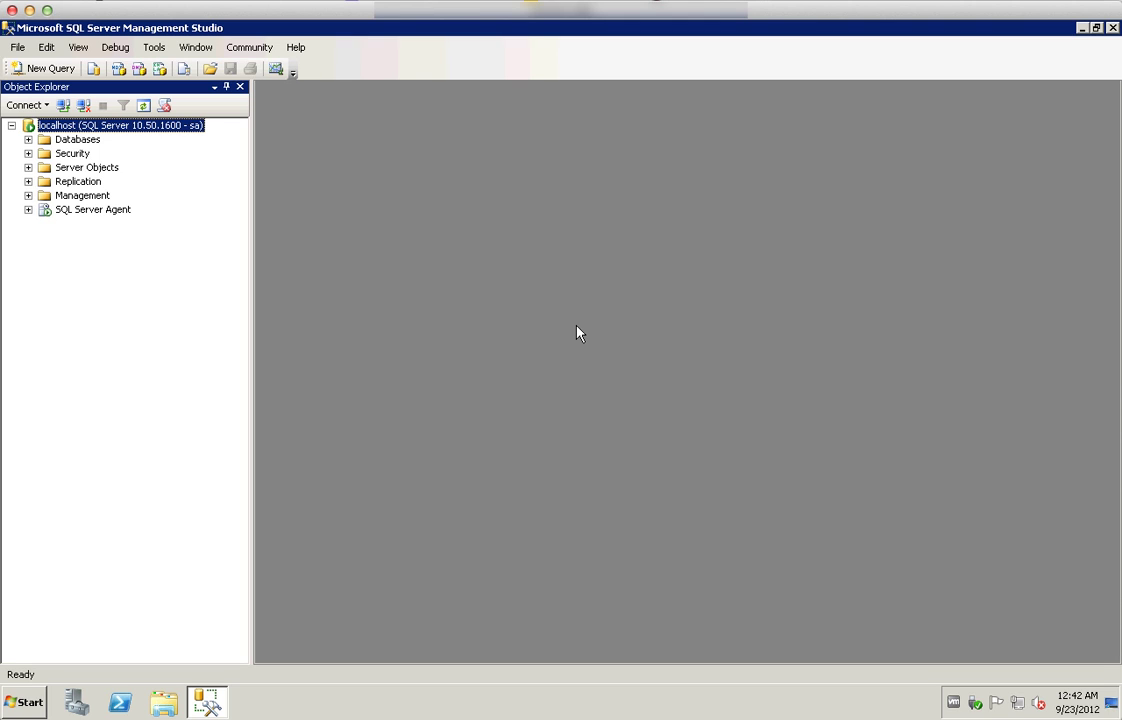
Expand Databases, Security and Logins, then show the desktop
left_click(28, 140)
left_click(28, 181)
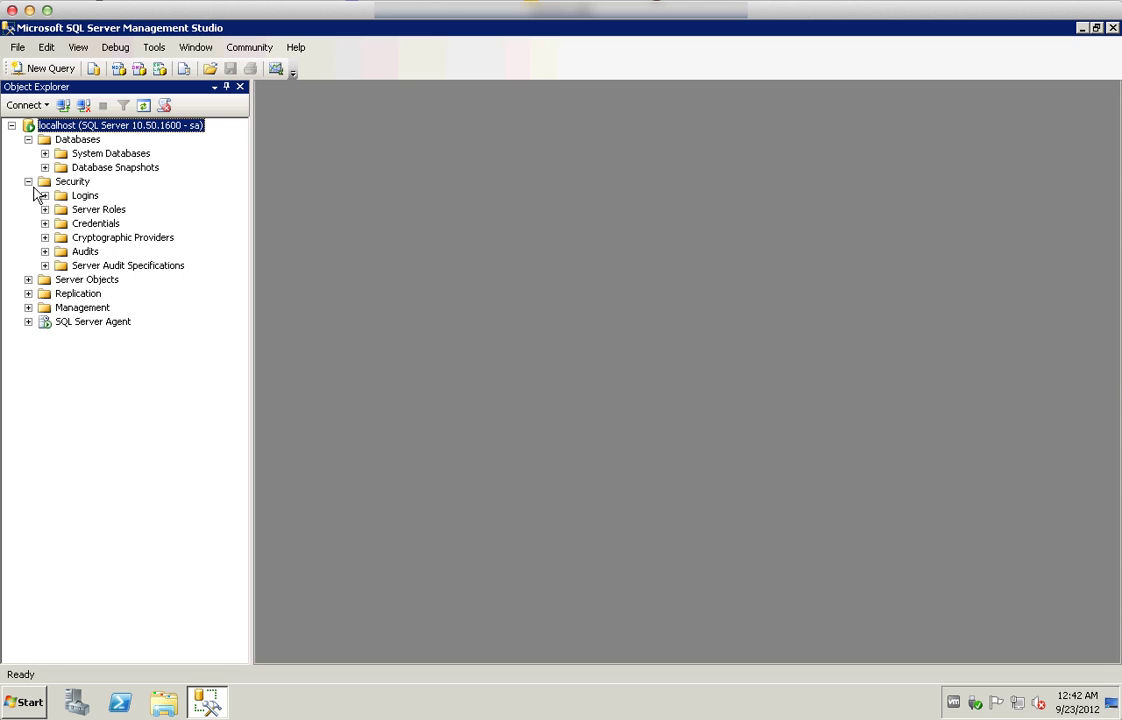
left_click(44, 196)
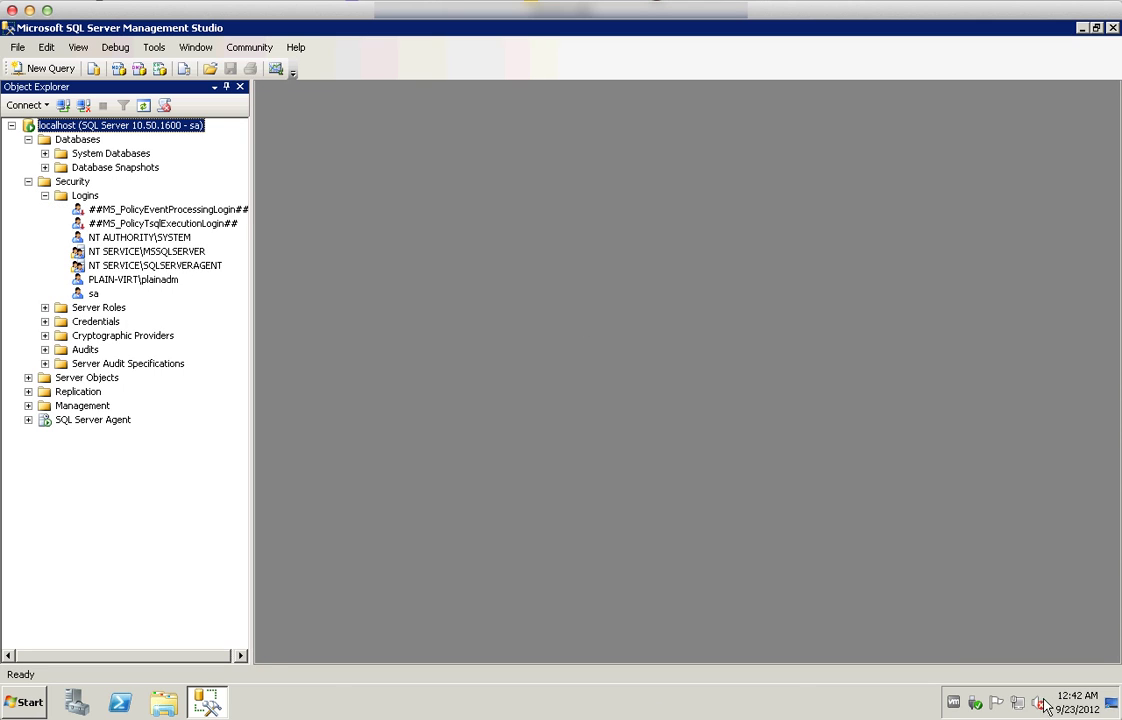
left_click(1108, 705)
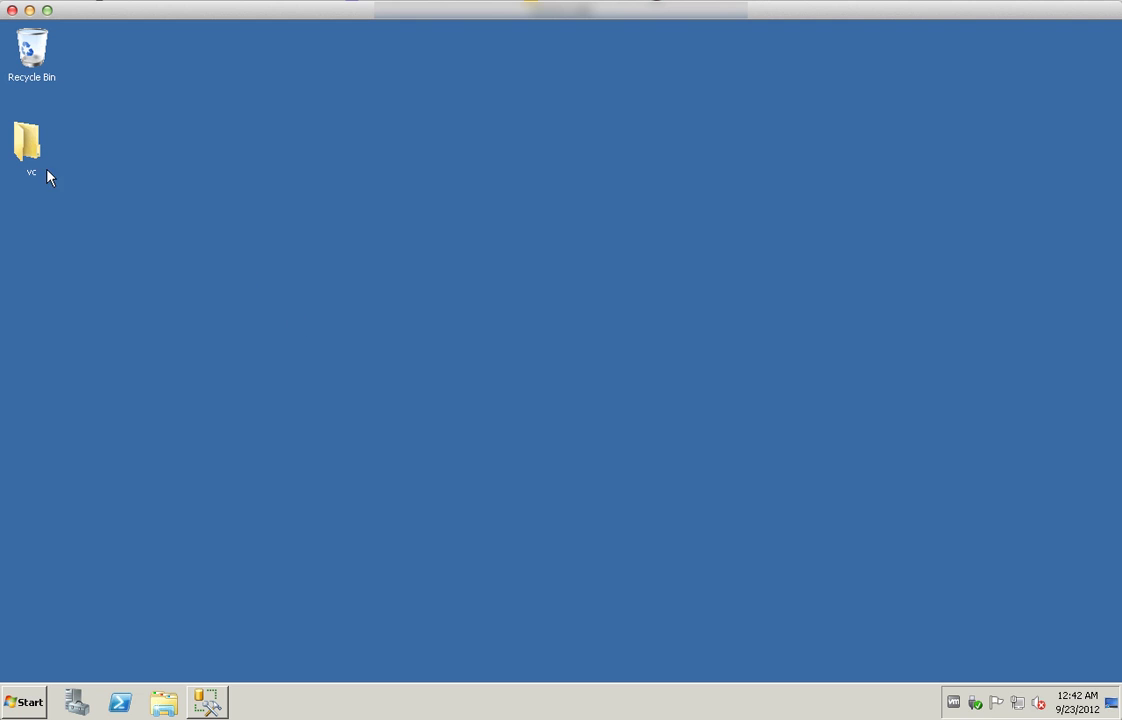
Open vcdb.sql from the vc folder and review its ALTER DATABASE RECOVERY SIMPLE line
double_click(31, 145)
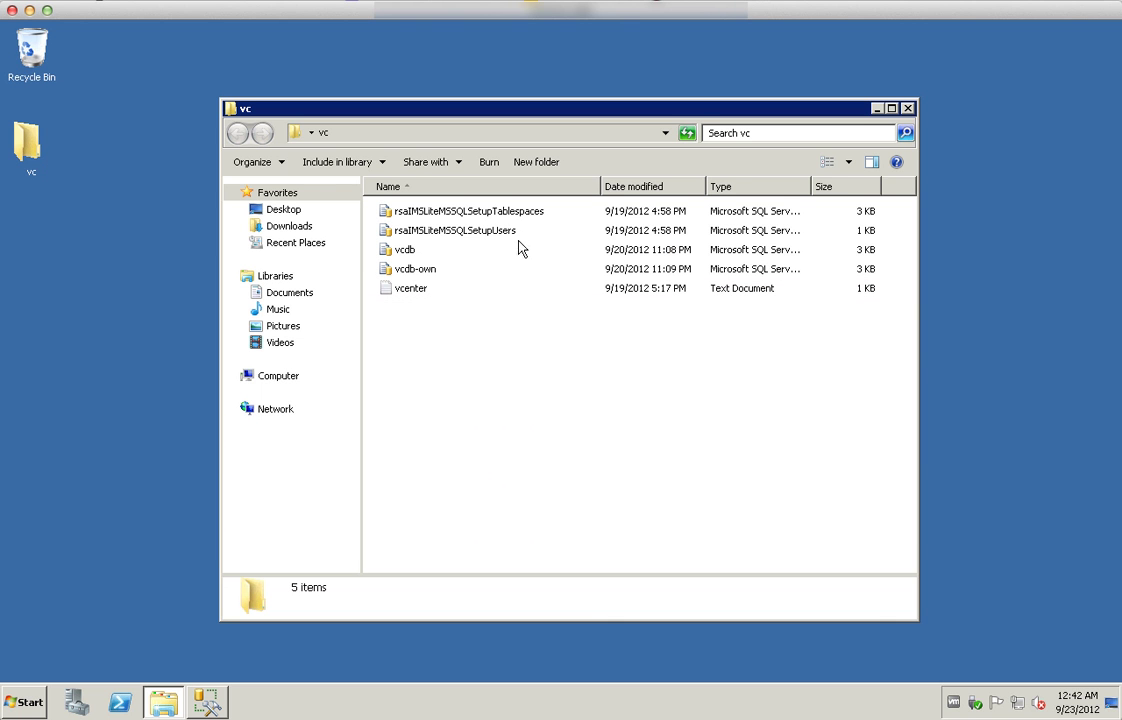
double_click(411, 251)
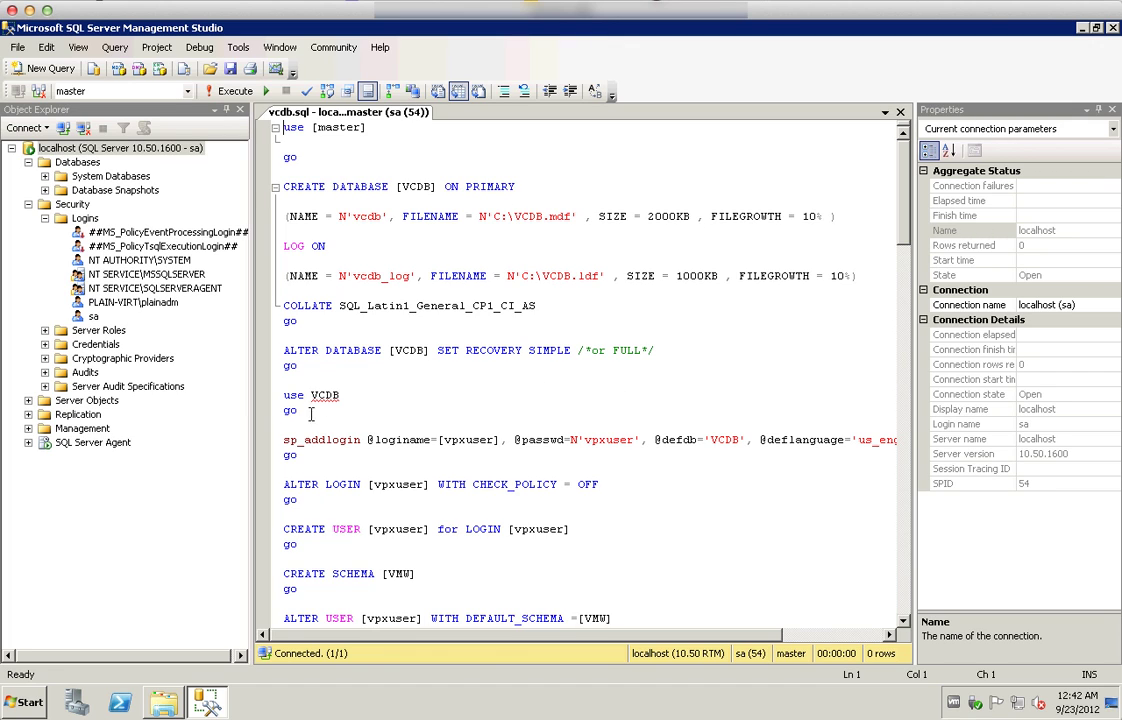
left_click(268, 350)
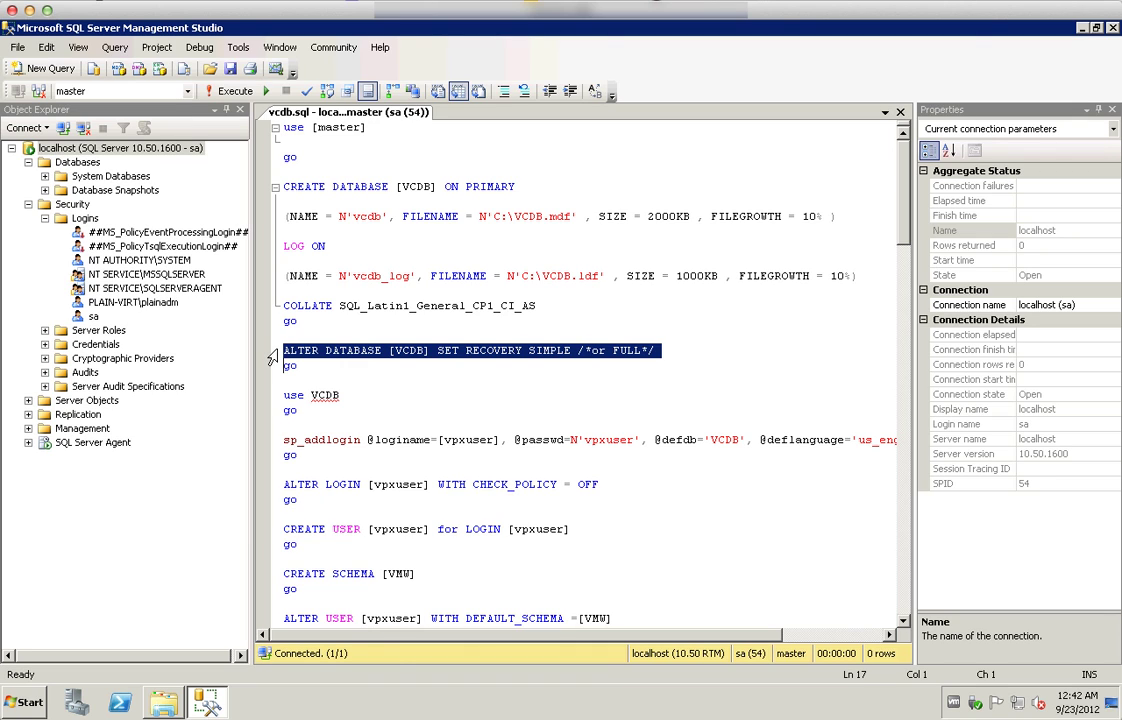
left_click(381, 350)
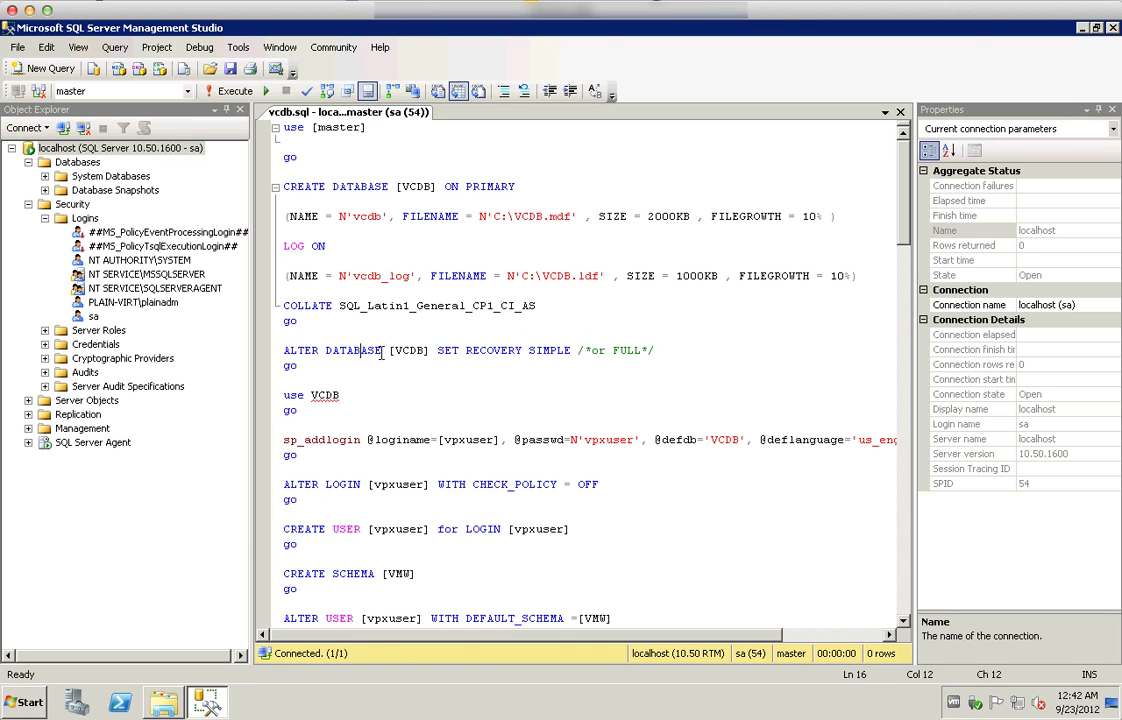
left_click(466, 350)
left_click_drag(559, 356, 571, 352)
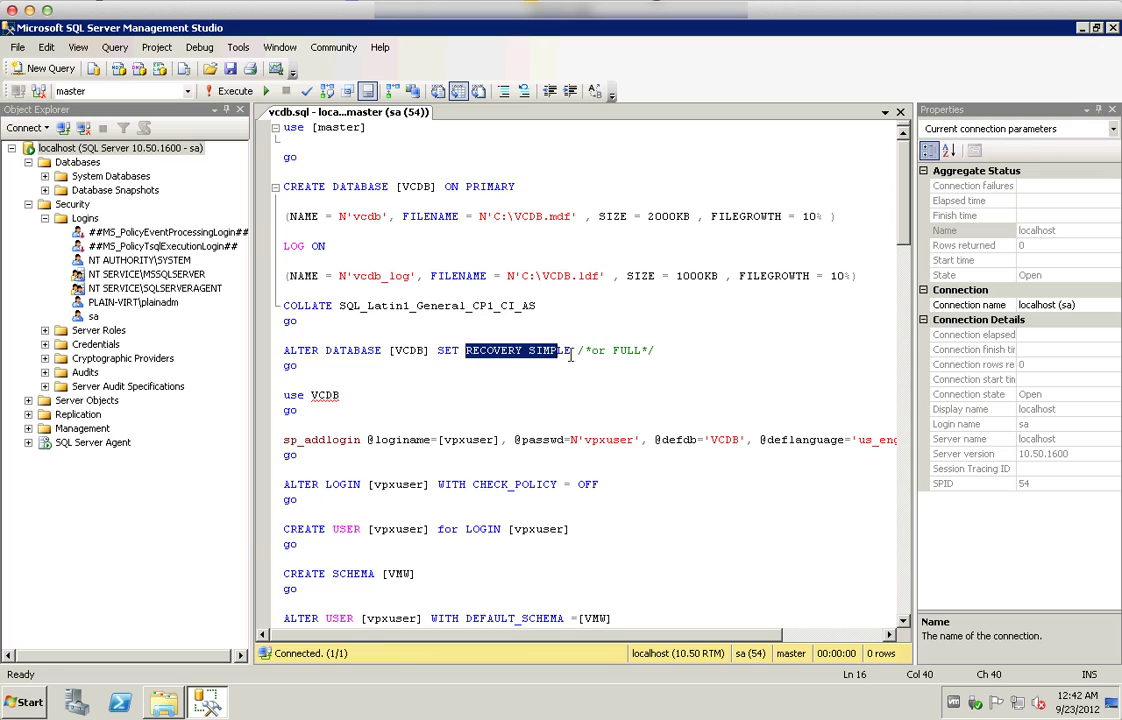
left_click(605, 350)
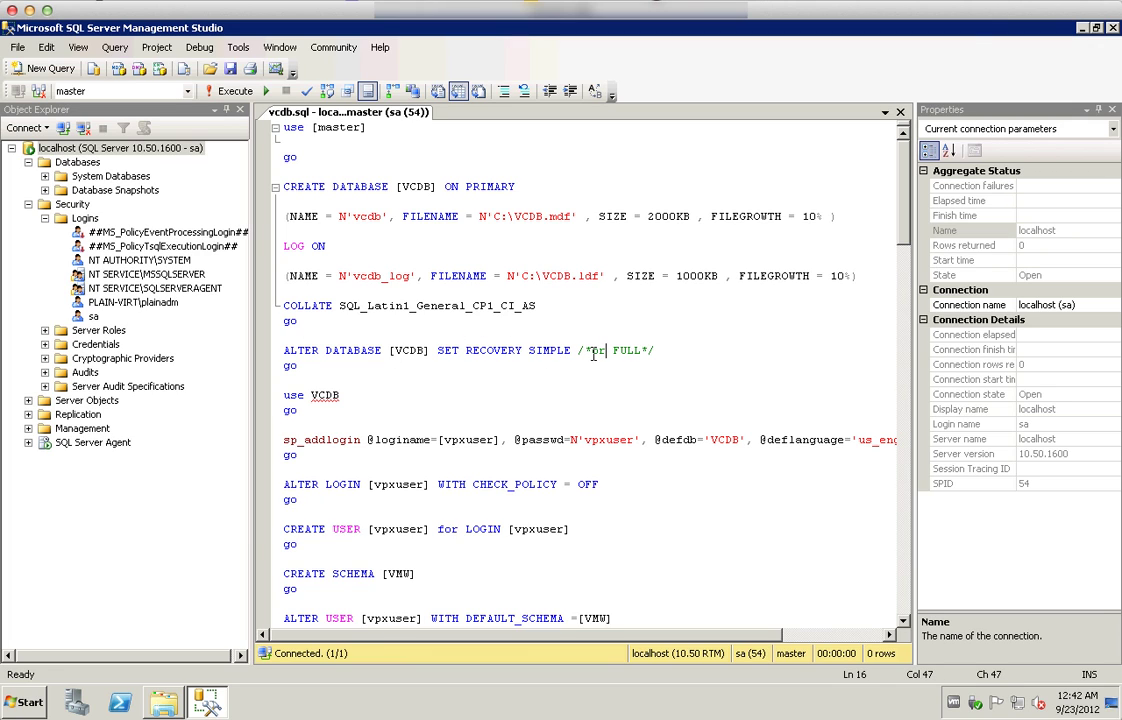
scroll(646, 381, "down", 4)
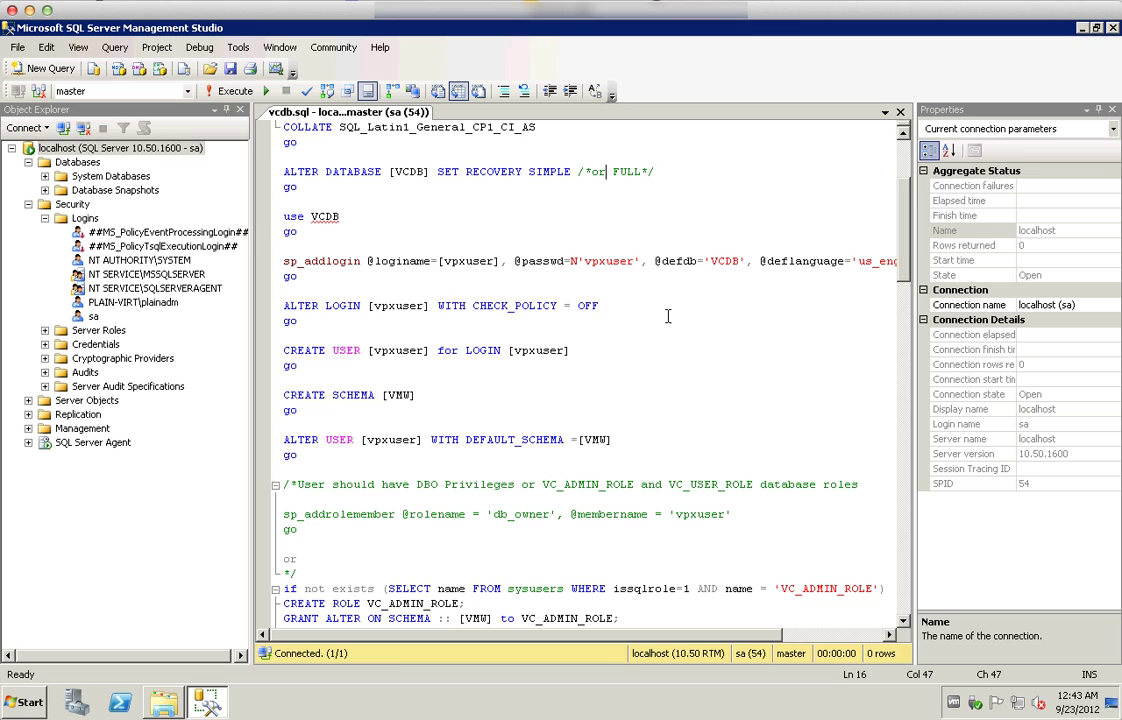
Close vcdb.sql and execute the vcdb-own.sql script from the vc folder
left_click(901, 112)
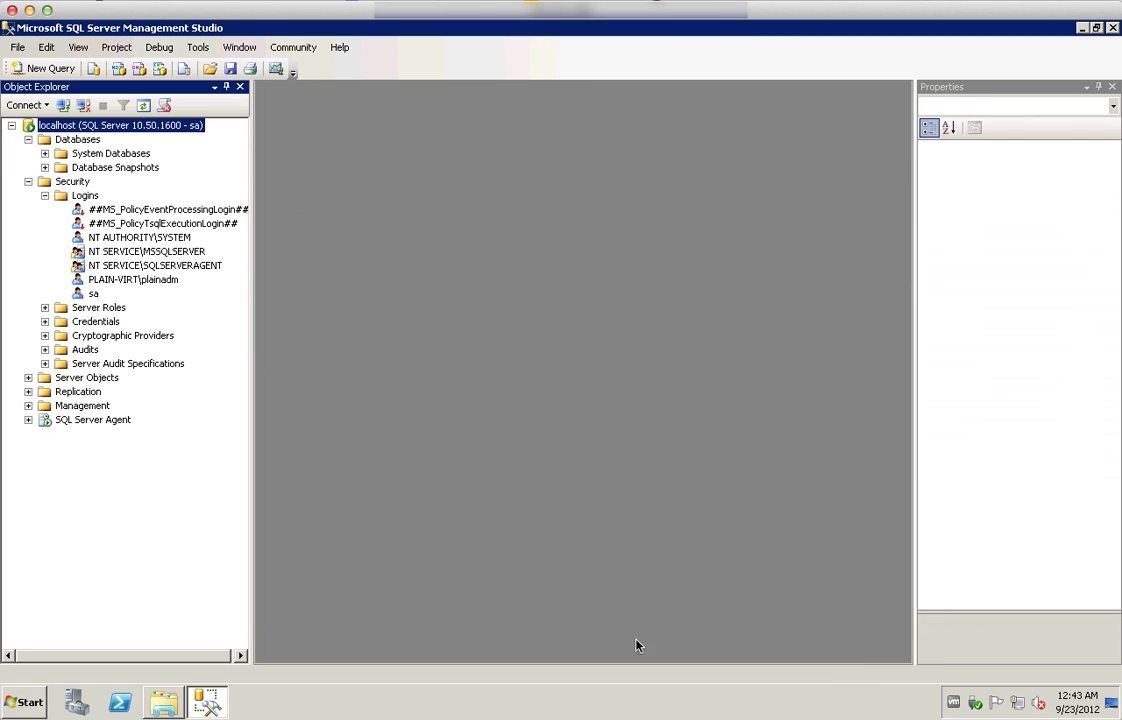
left_click(163, 703)
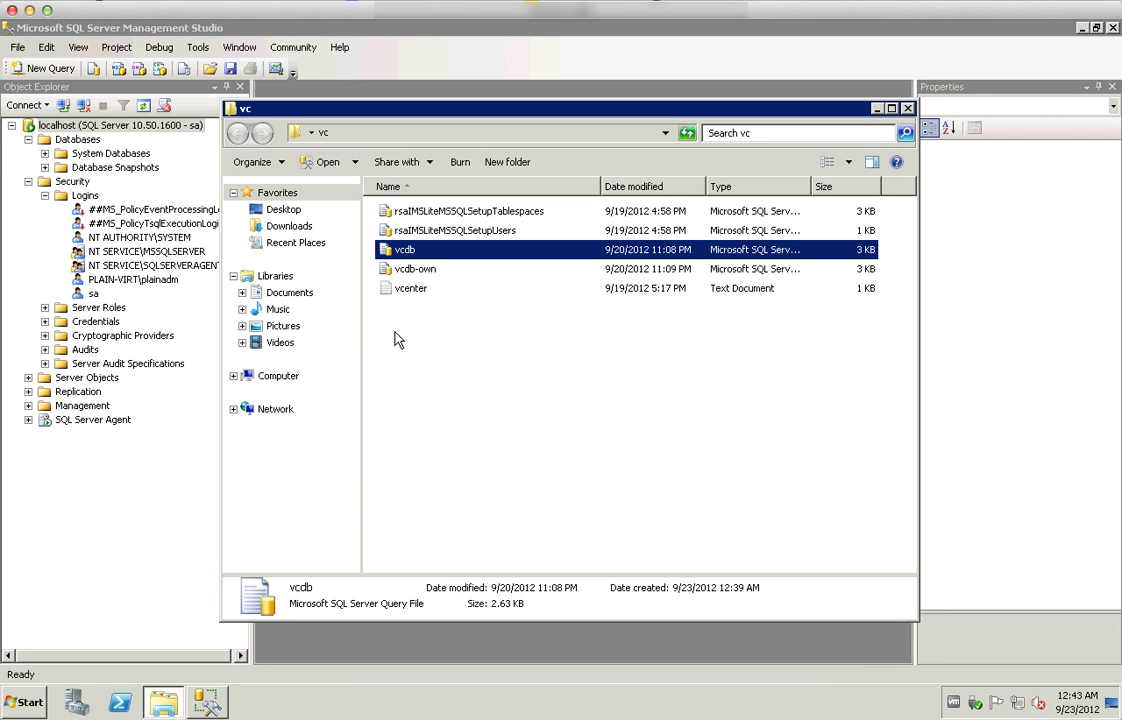
double_click(416, 271)
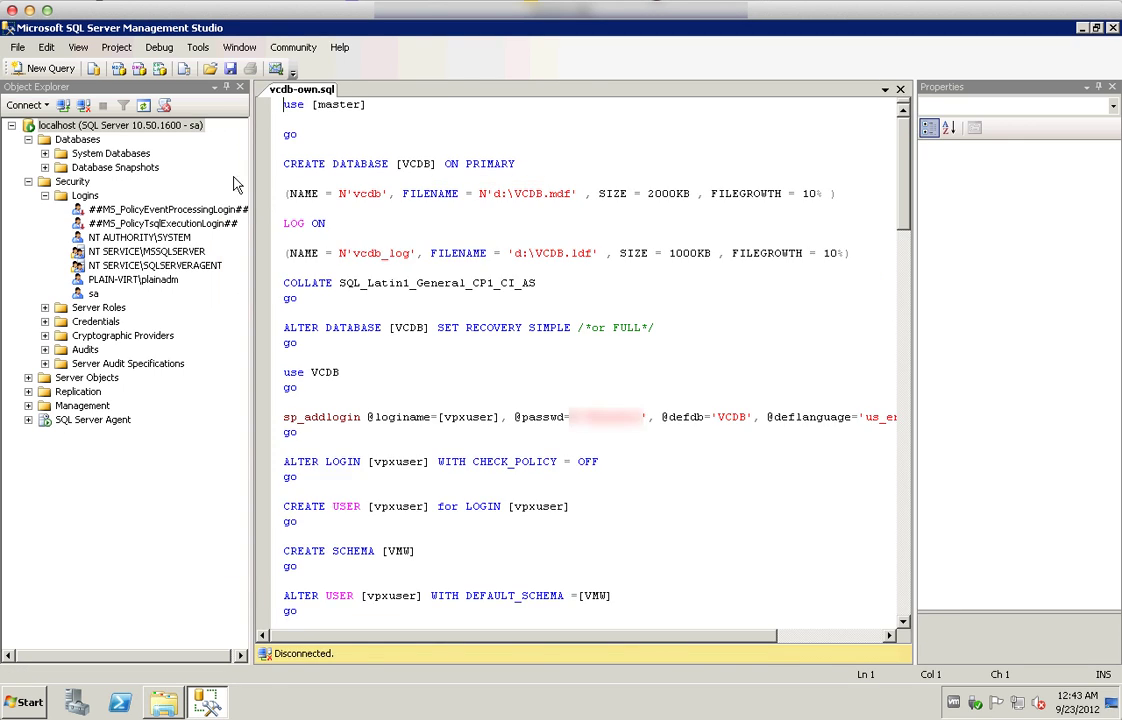
left_click(228, 91)
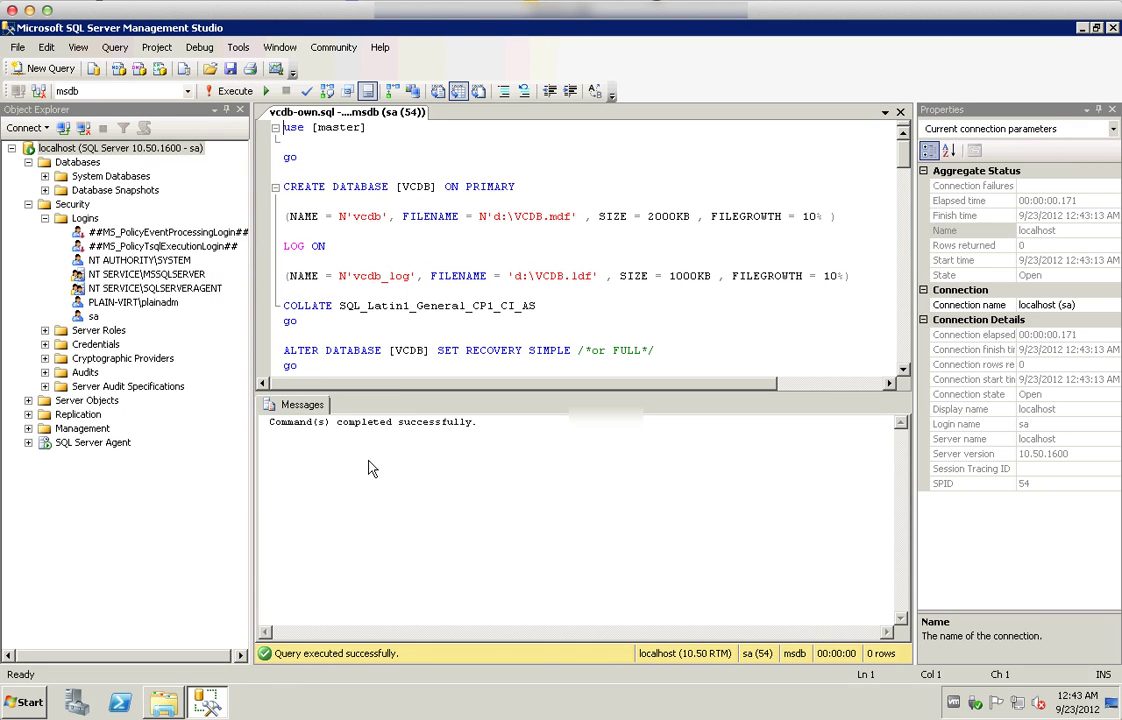
Close the script and refresh localhost to show VCDB under Databases
left_click(900, 112)
right_click(82, 126)
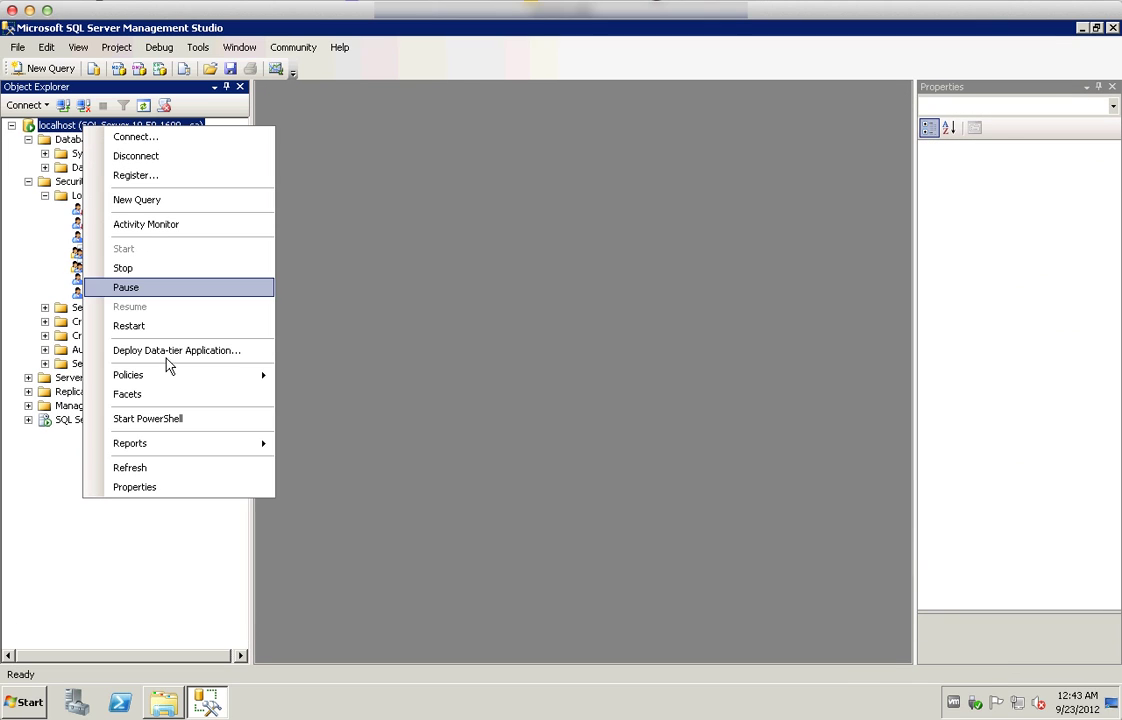
left_click(130, 468)
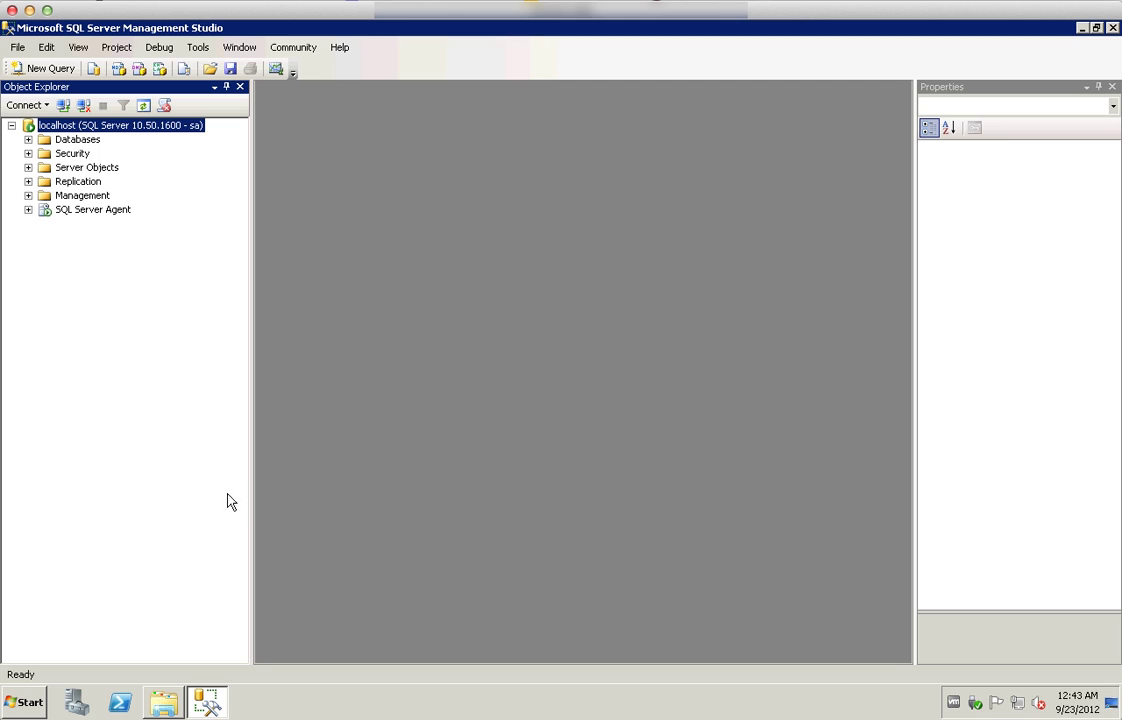
left_click(28, 139)
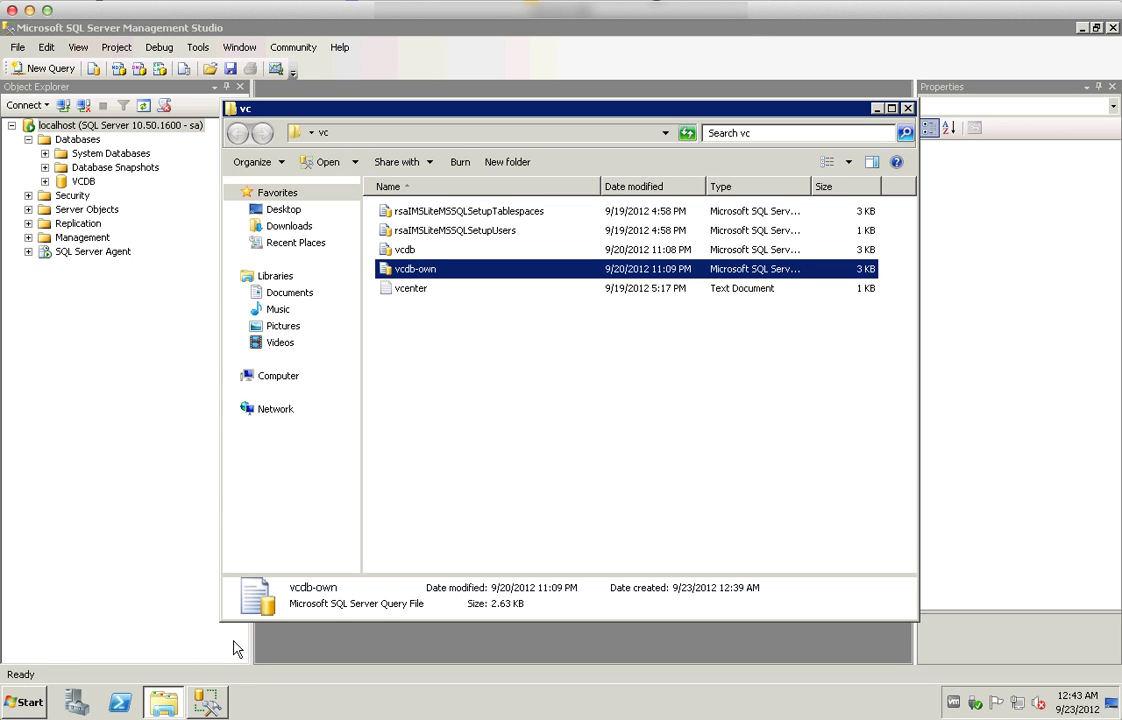
Execute the rsaIMSLiteMSSQLSetupTablespaces.sql script from the vc folder
left_click(164, 702)
double_click(455, 213)
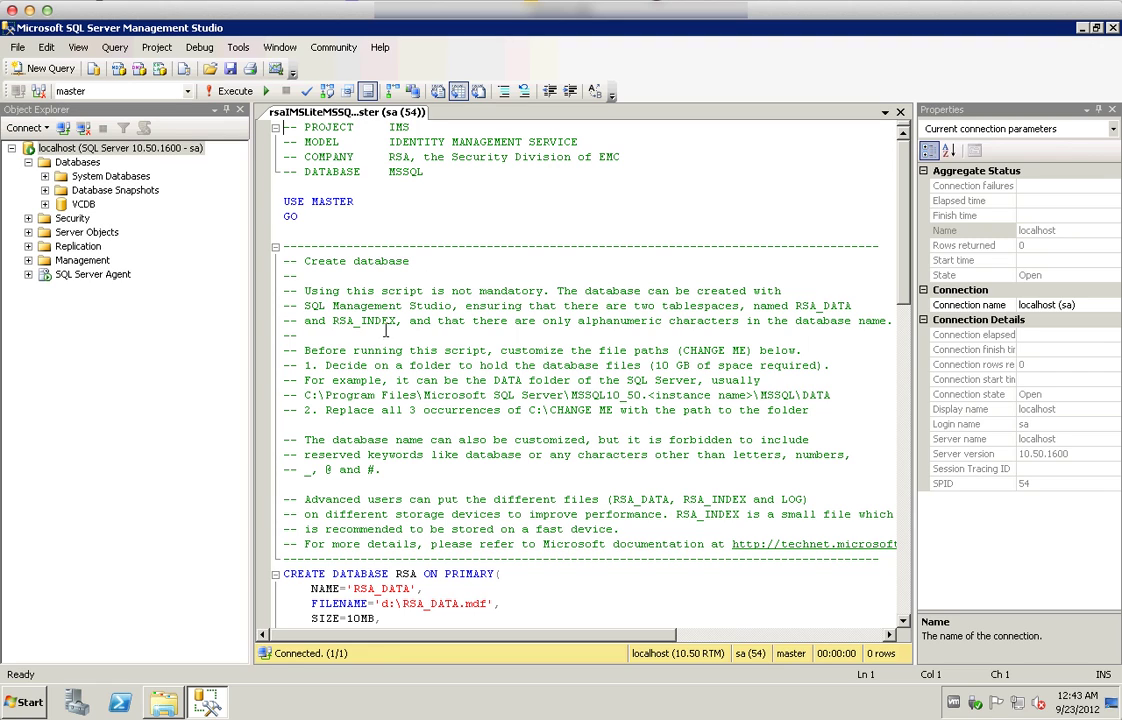
left_click(228, 93)
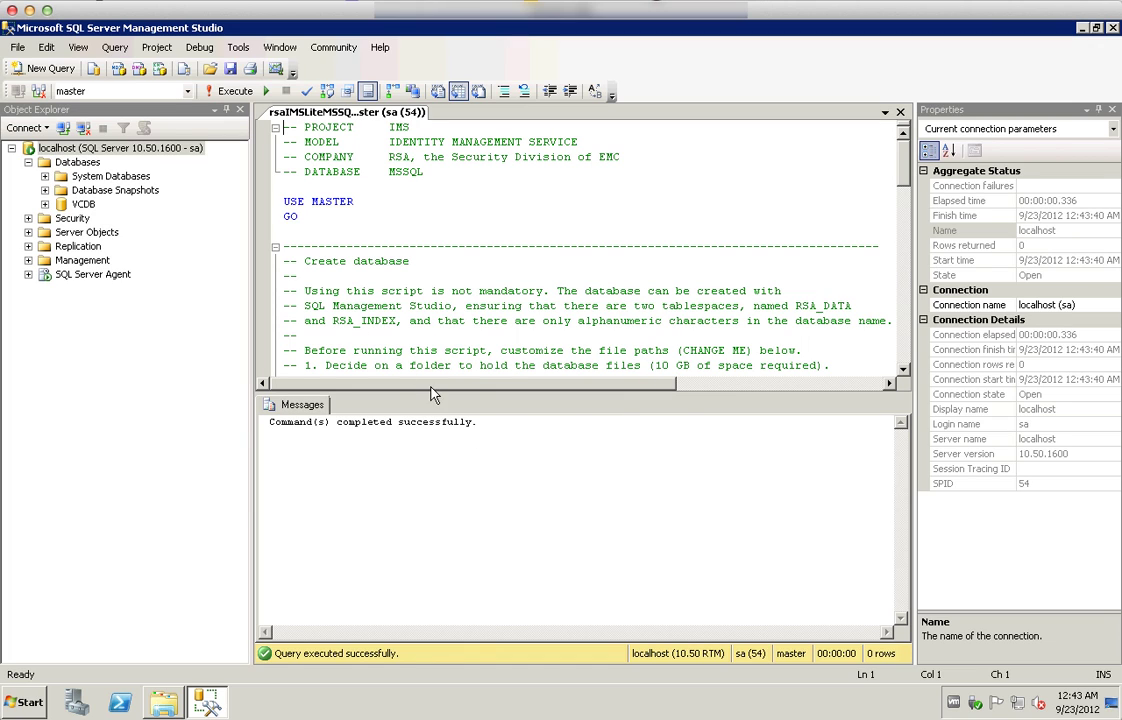
Refresh localhost to confirm the RSA database, then close the script tab
right_click(114, 148)
left_click(160, 490)
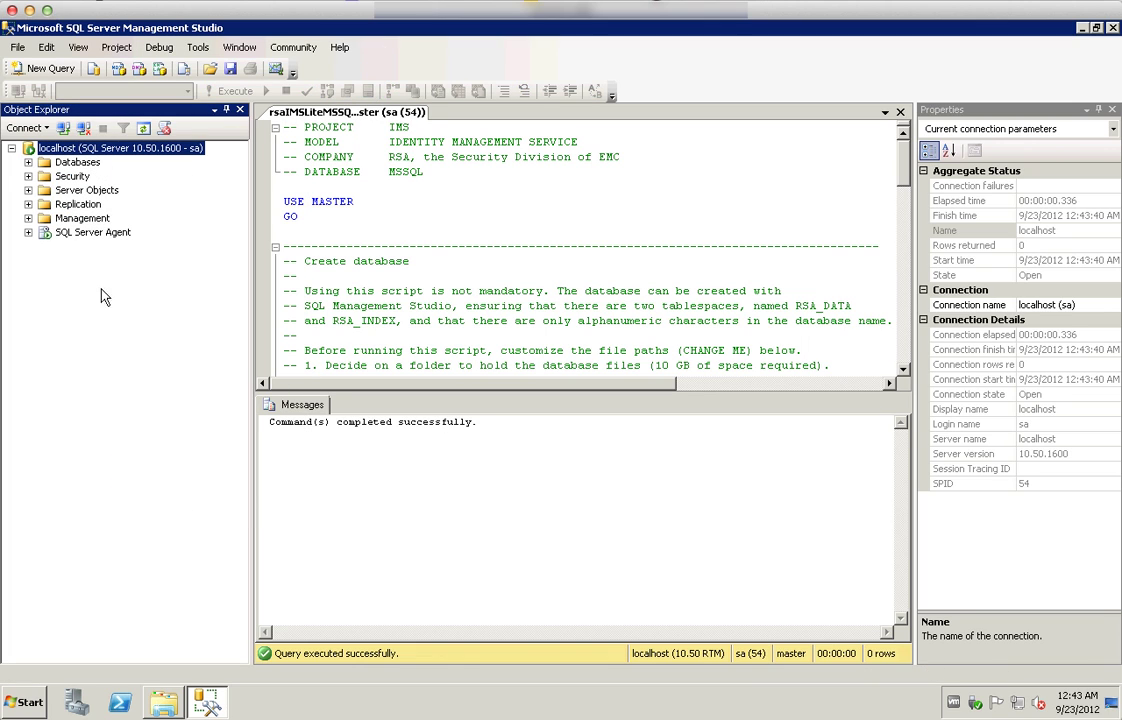
left_click(28, 162)
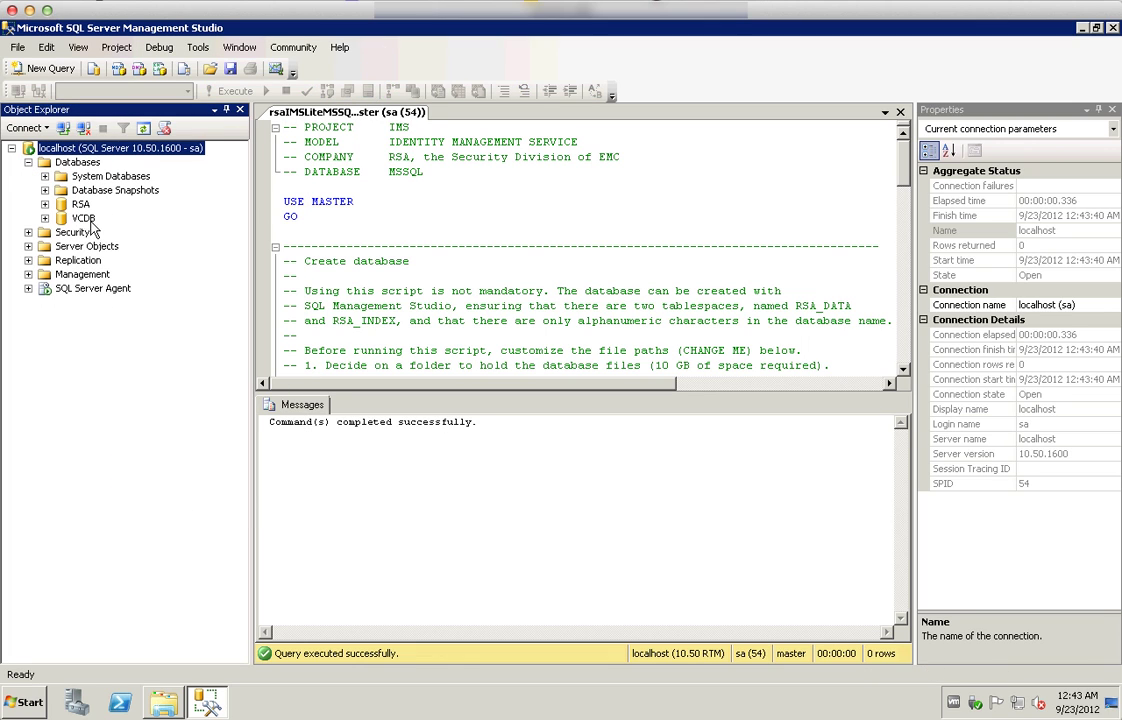
left_click(900, 112)
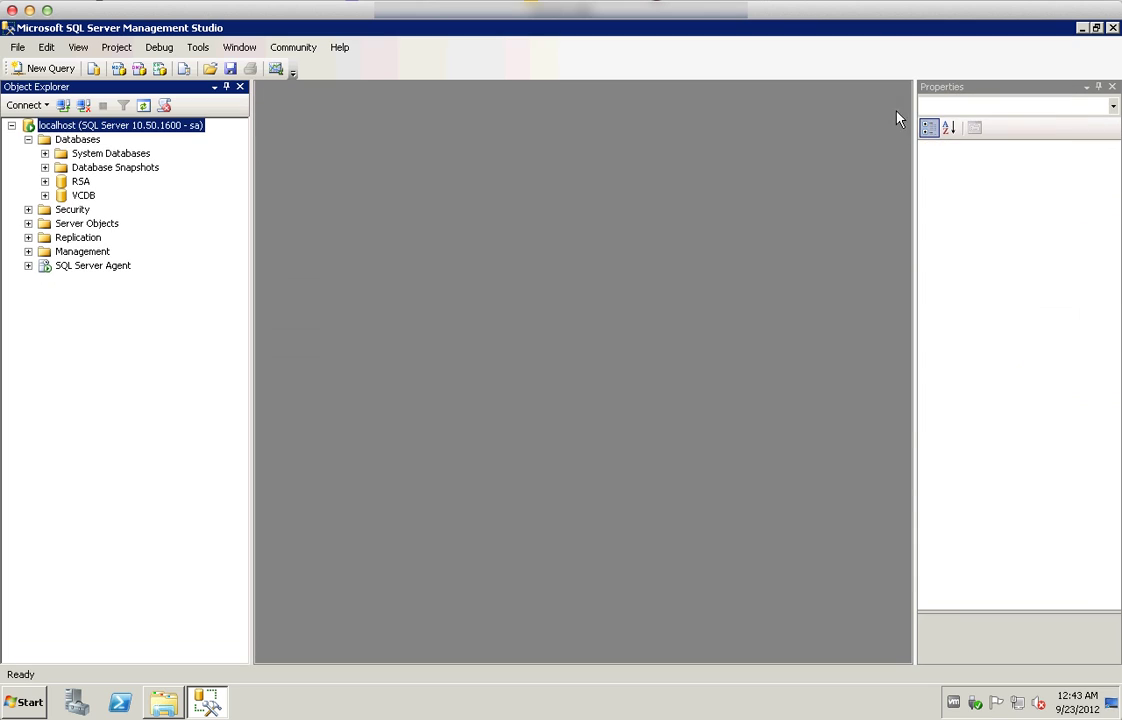
left_click(165, 702)
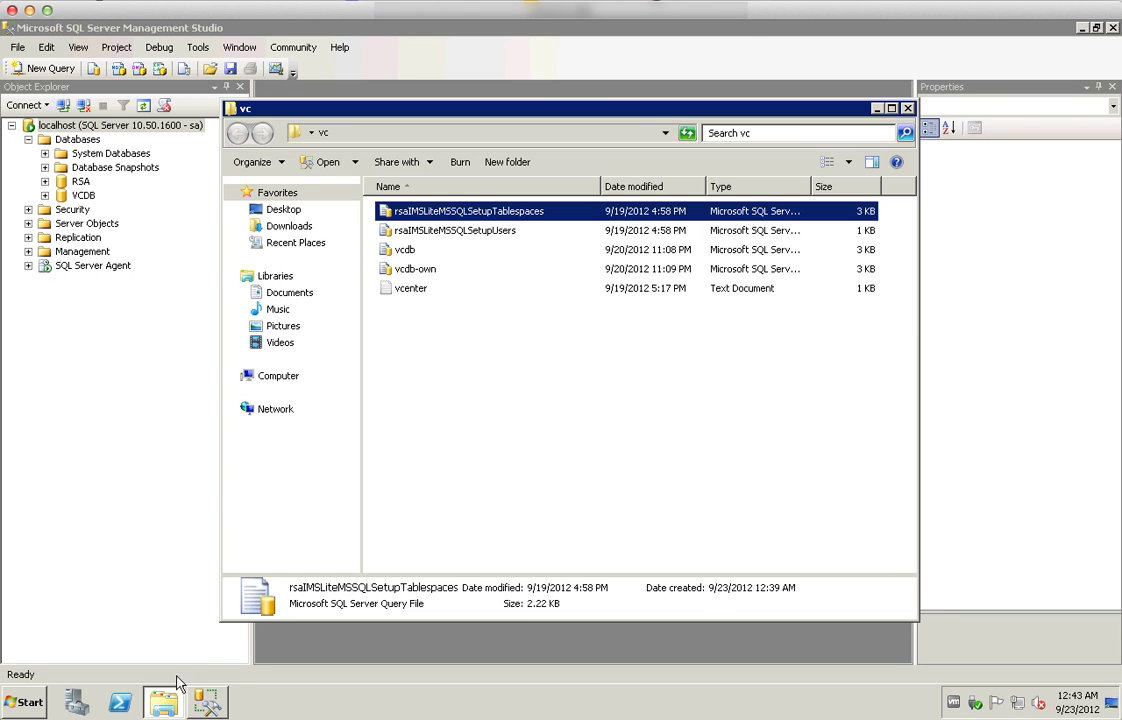
Execute the rsaIMSLiteMSSQLSetupUsers script and close its tab
double_click(417, 232)
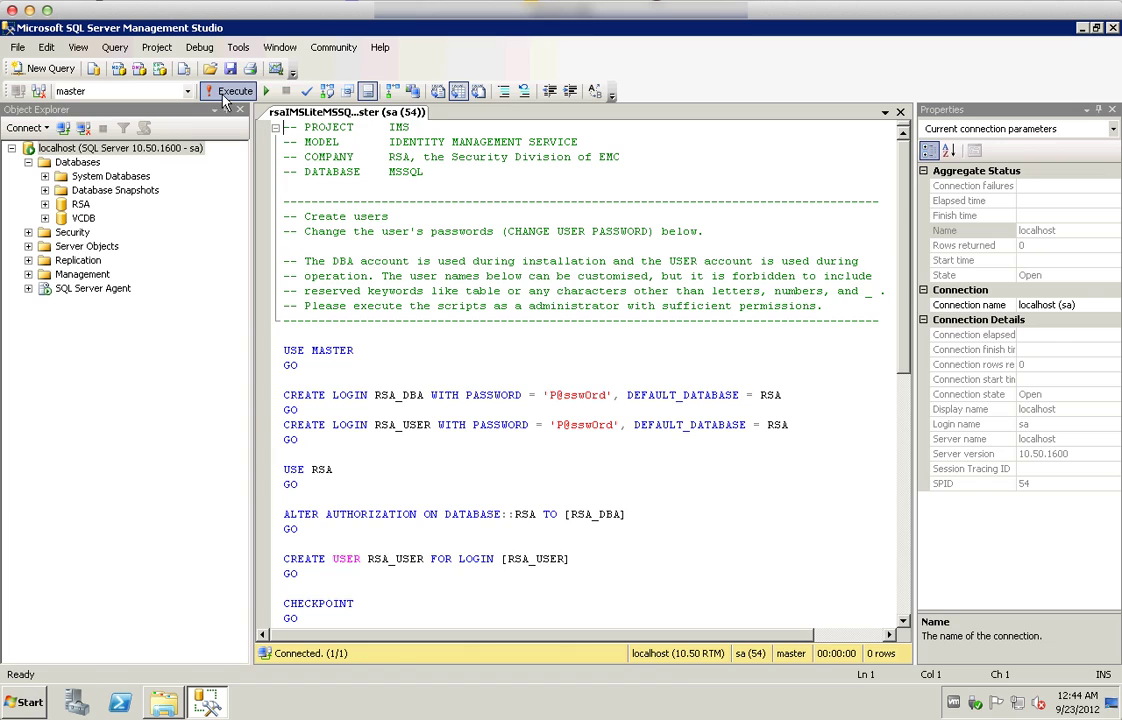
left_click(232, 91)
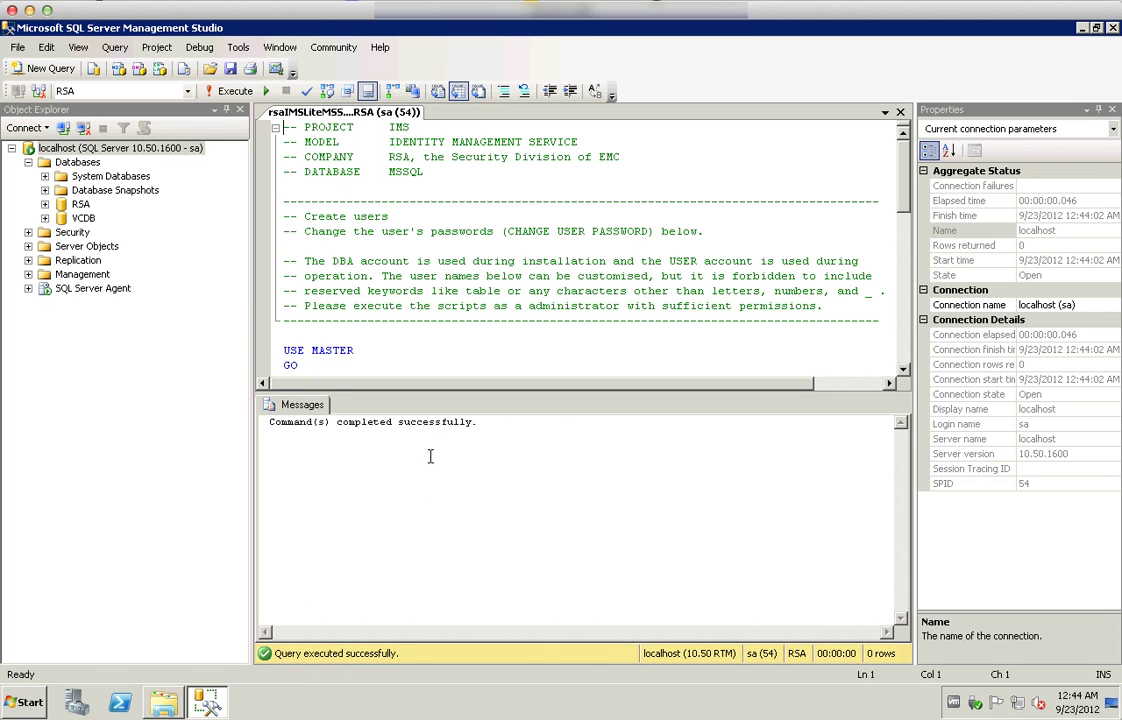
key("ctrl+F4")
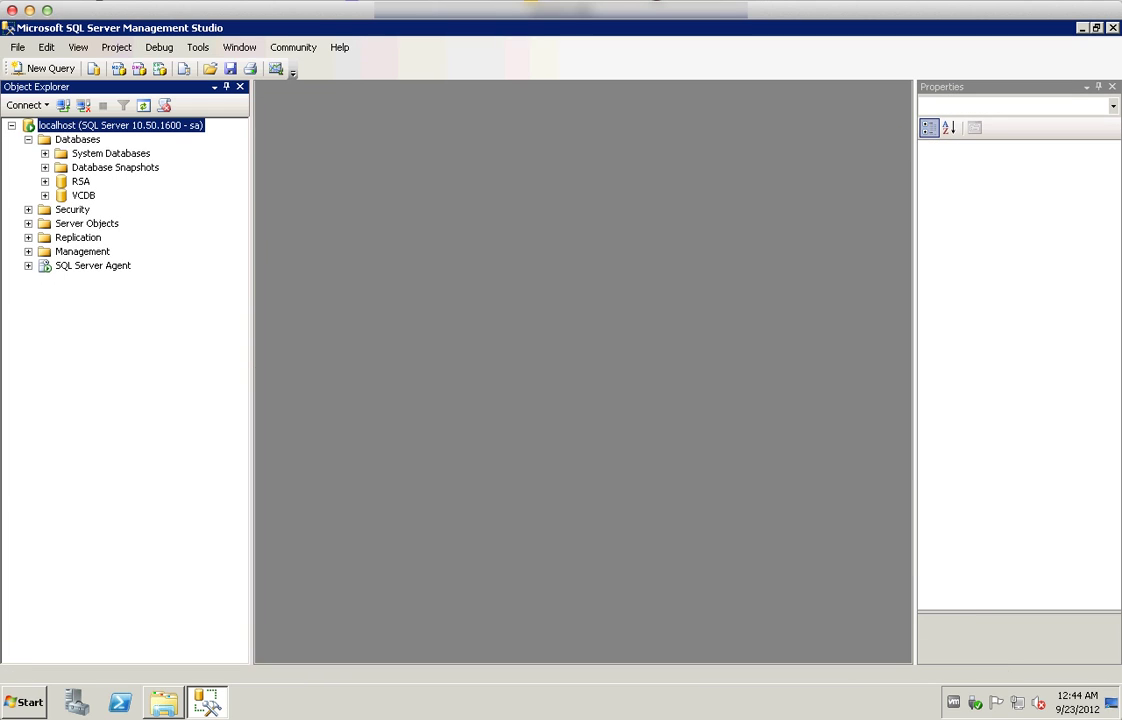
Refresh localhost and check the new RSA_USER login under Security > Logins
right_click(74, 125)
left_click(123, 471)
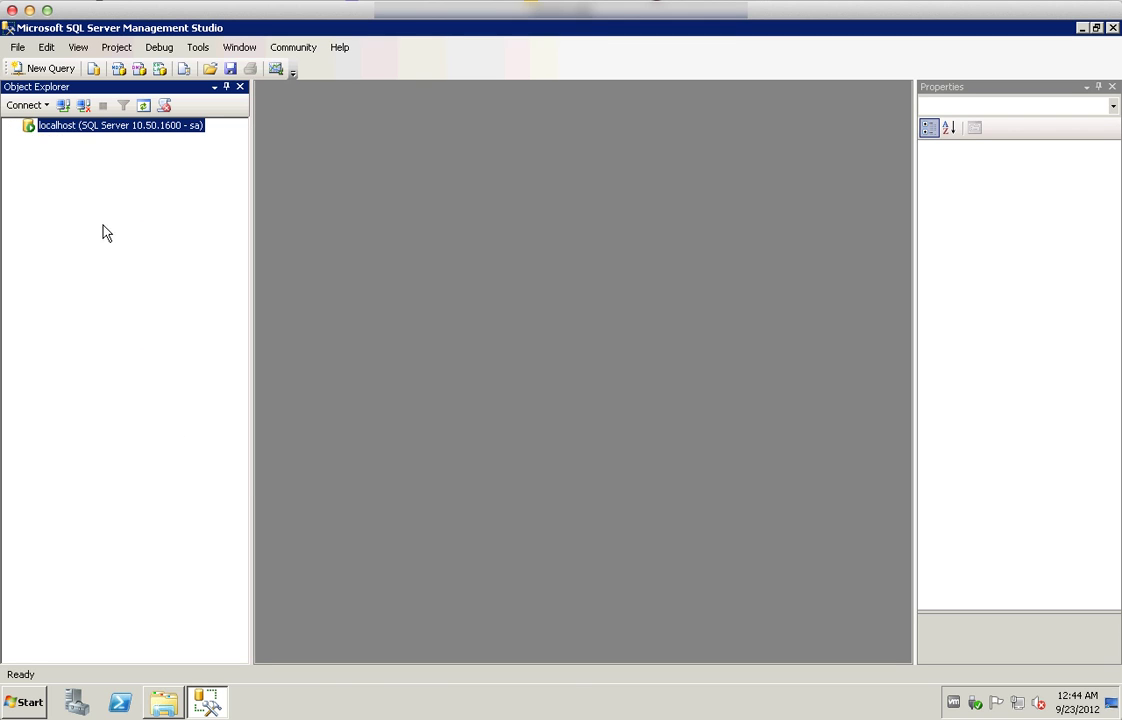
left_click(28, 153)
left_click(44, 167)
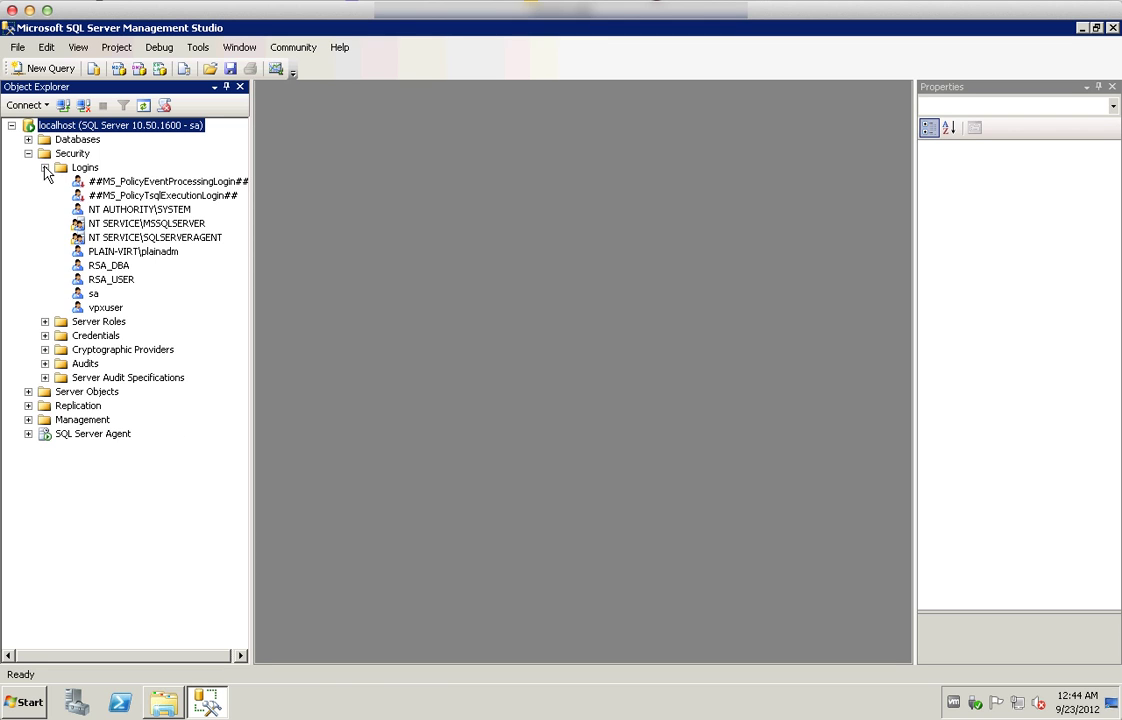
left_click(112, 280)
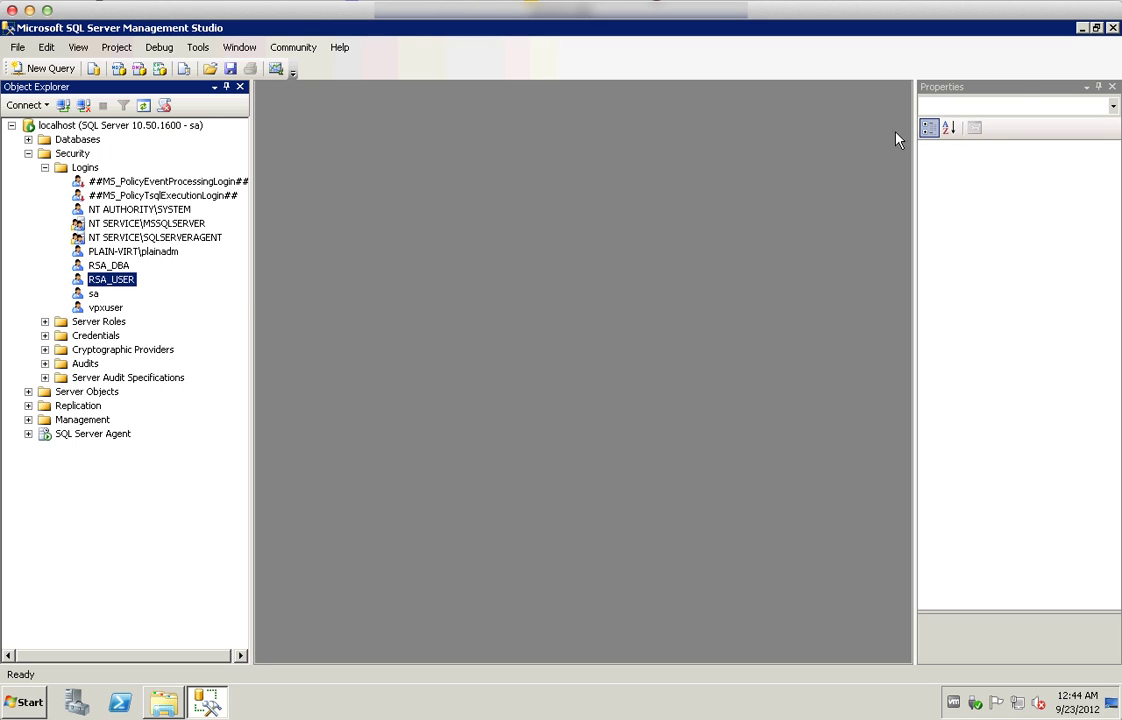
Close Management Studio and launch Data Sources (ODBC) from Administrative Tools
left_click(1112, 28)
left_click(22, 703)
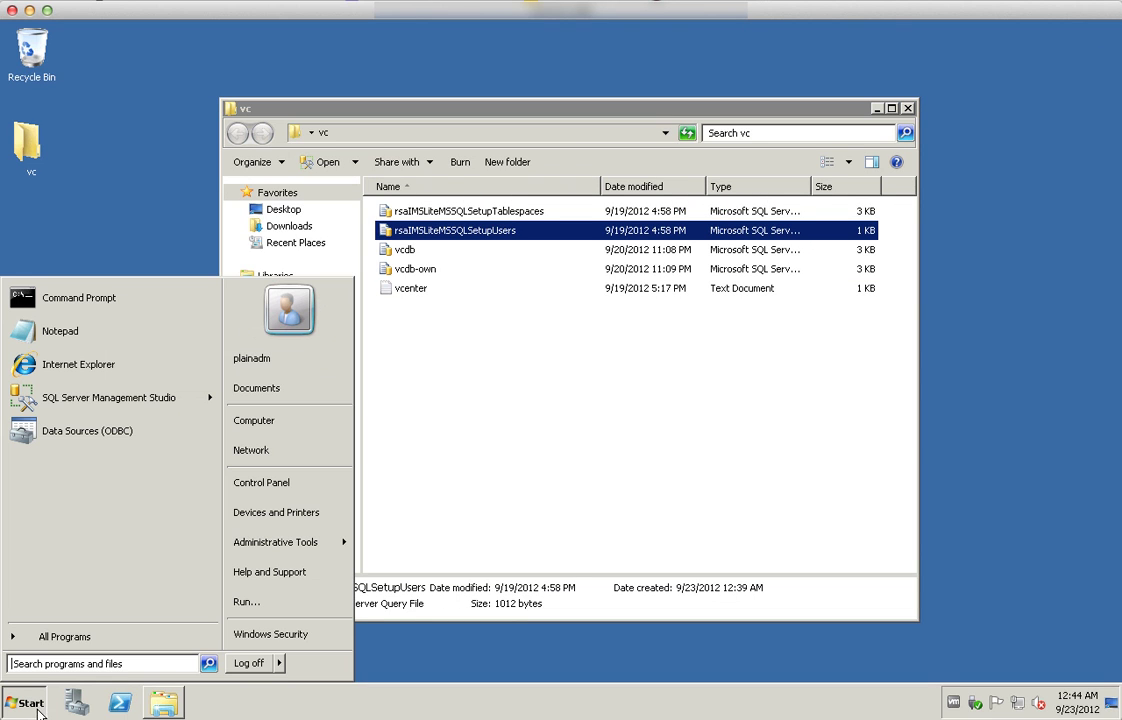
mouse_move(300, 542)
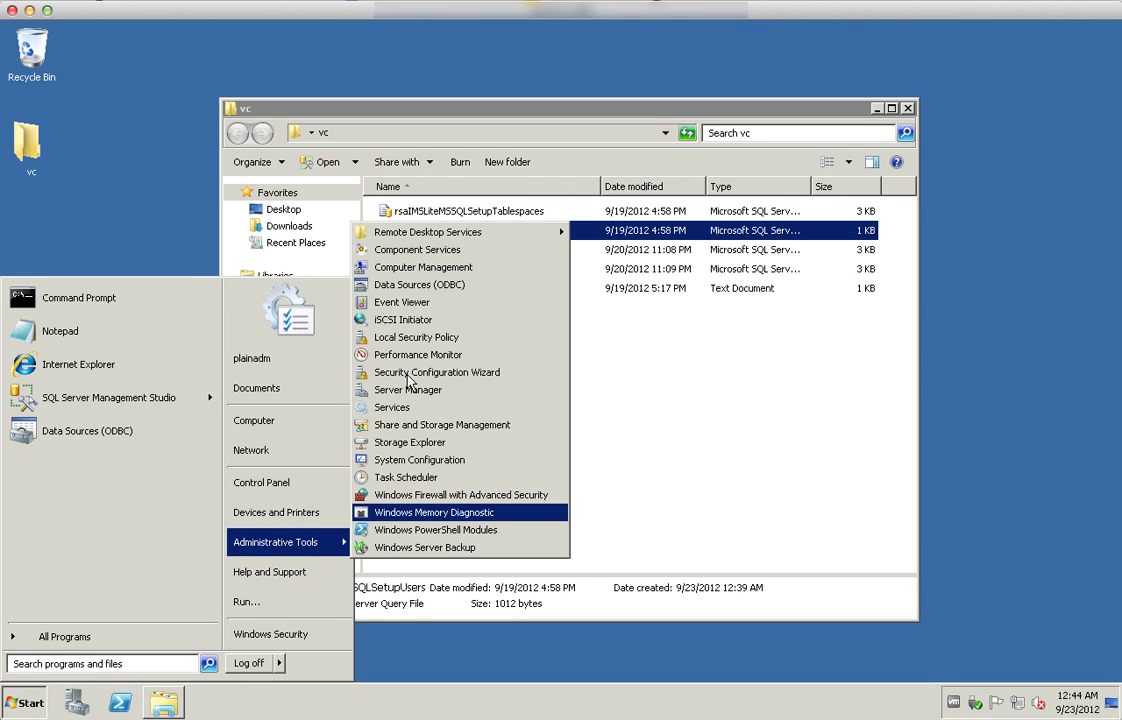
left_click(414, 285)
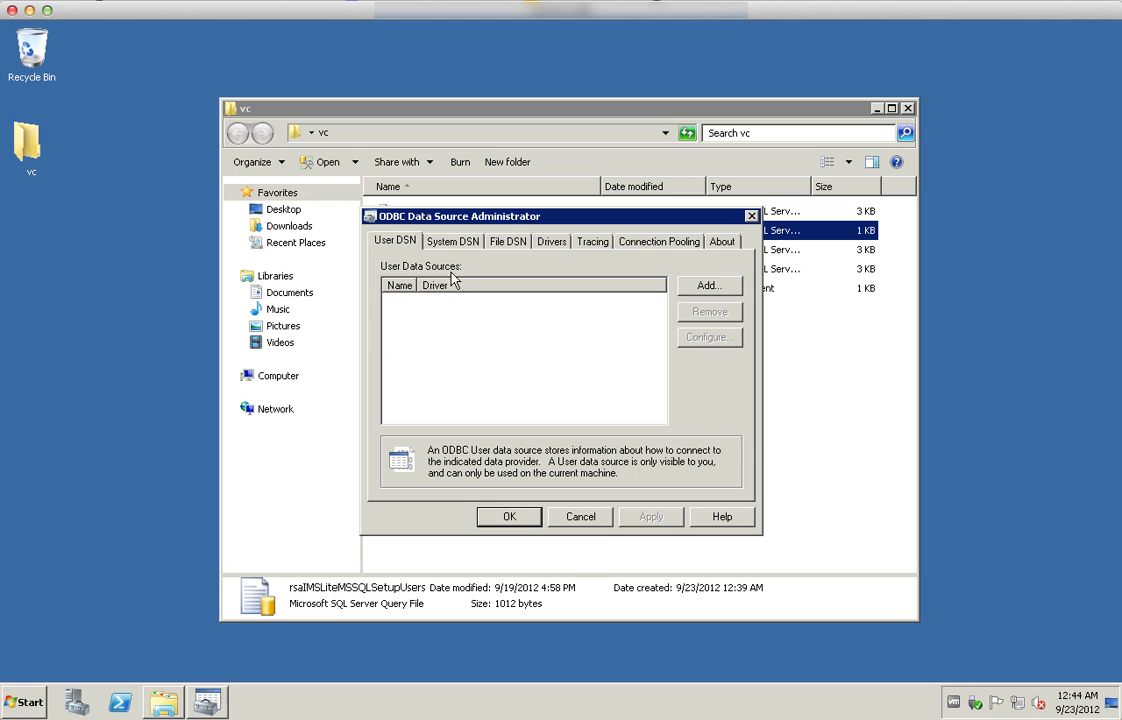
Add a System DSN named vcdb for localhost using SQL Server Native Client 10.0
left_click(454, 242)
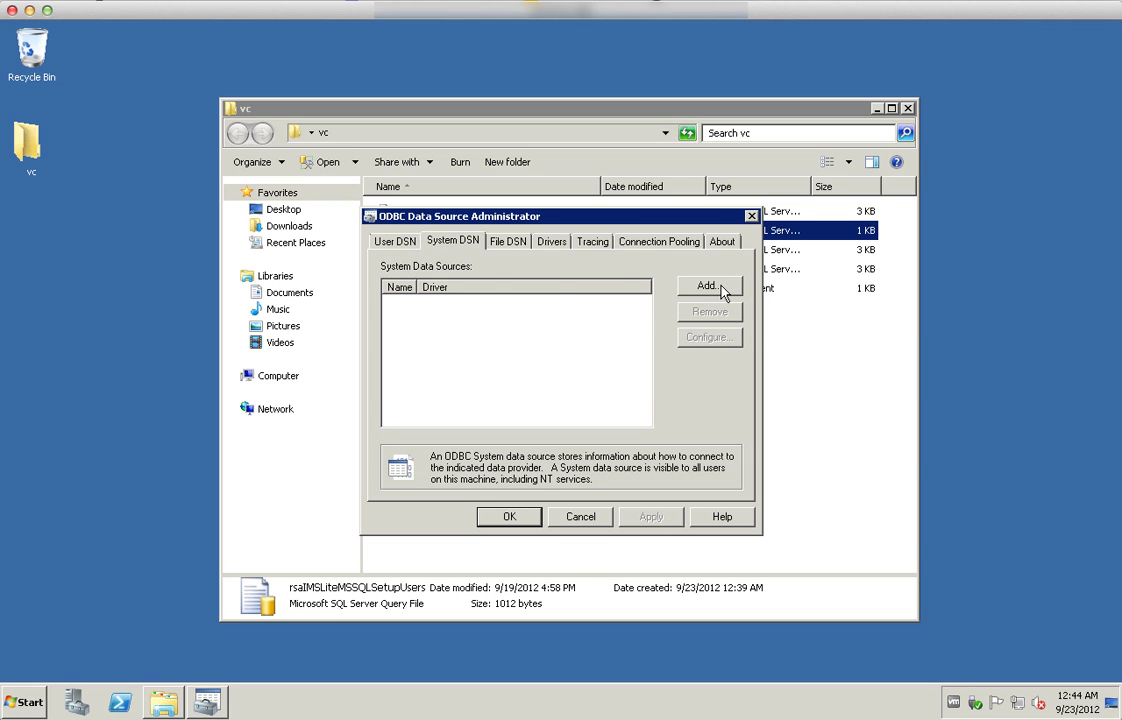
left_click(709, 286)
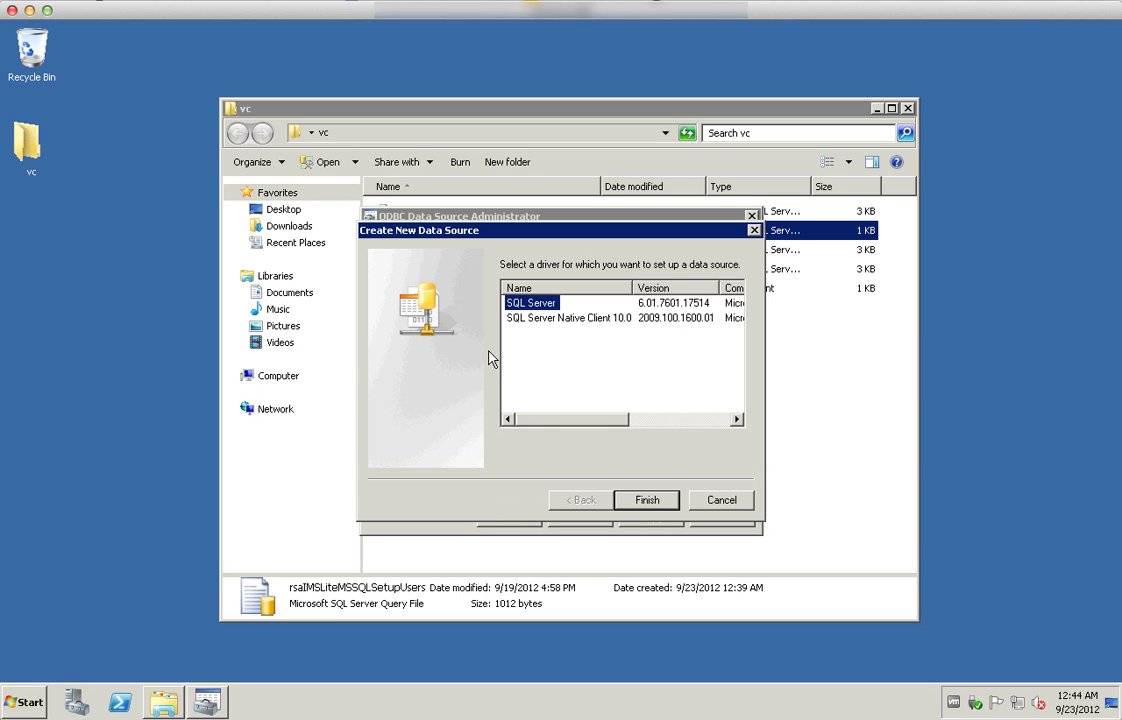
left_click(585, 318)
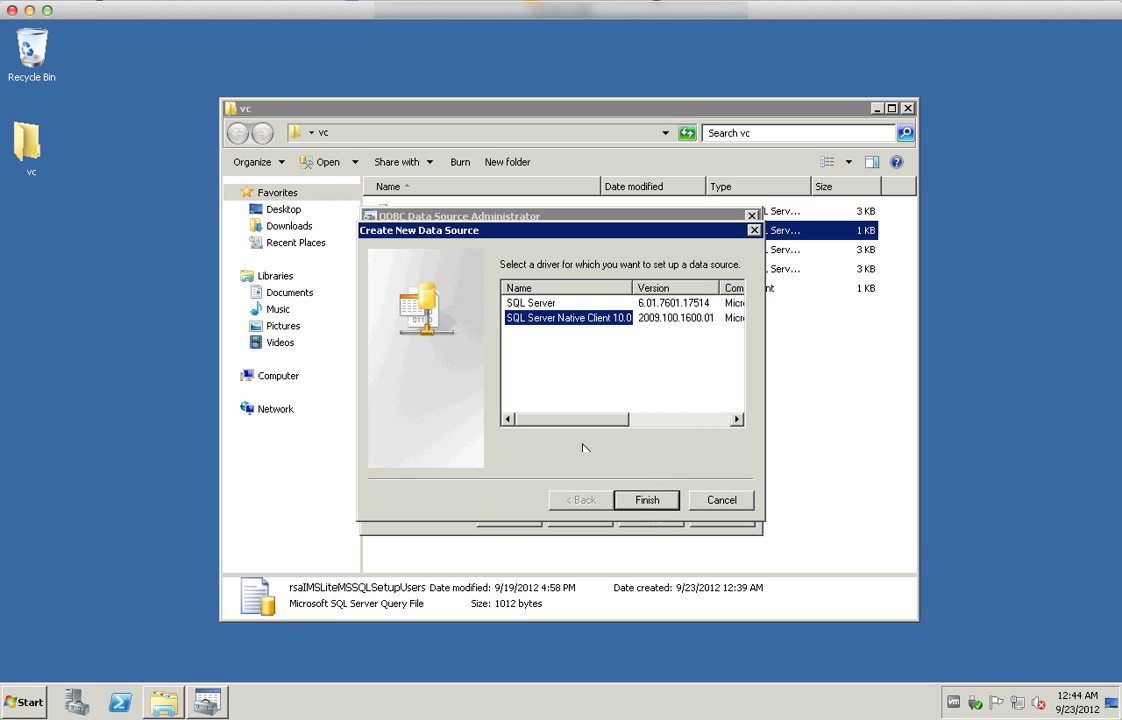
left_click(651, 504)
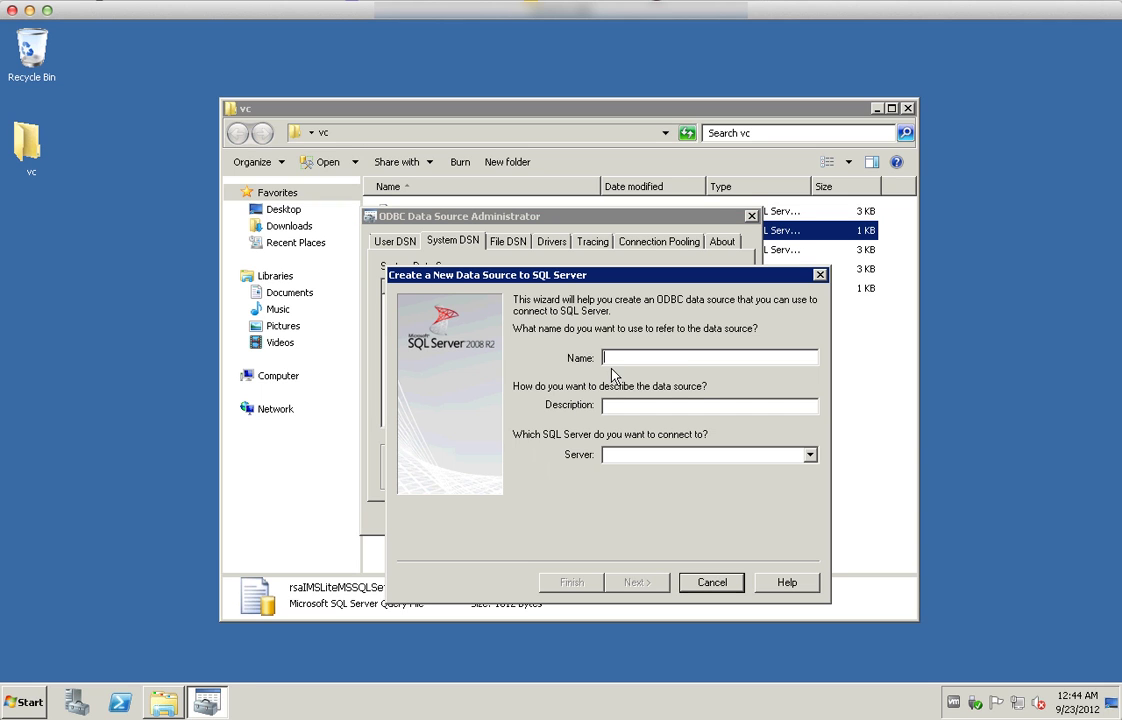
type("vcdb")
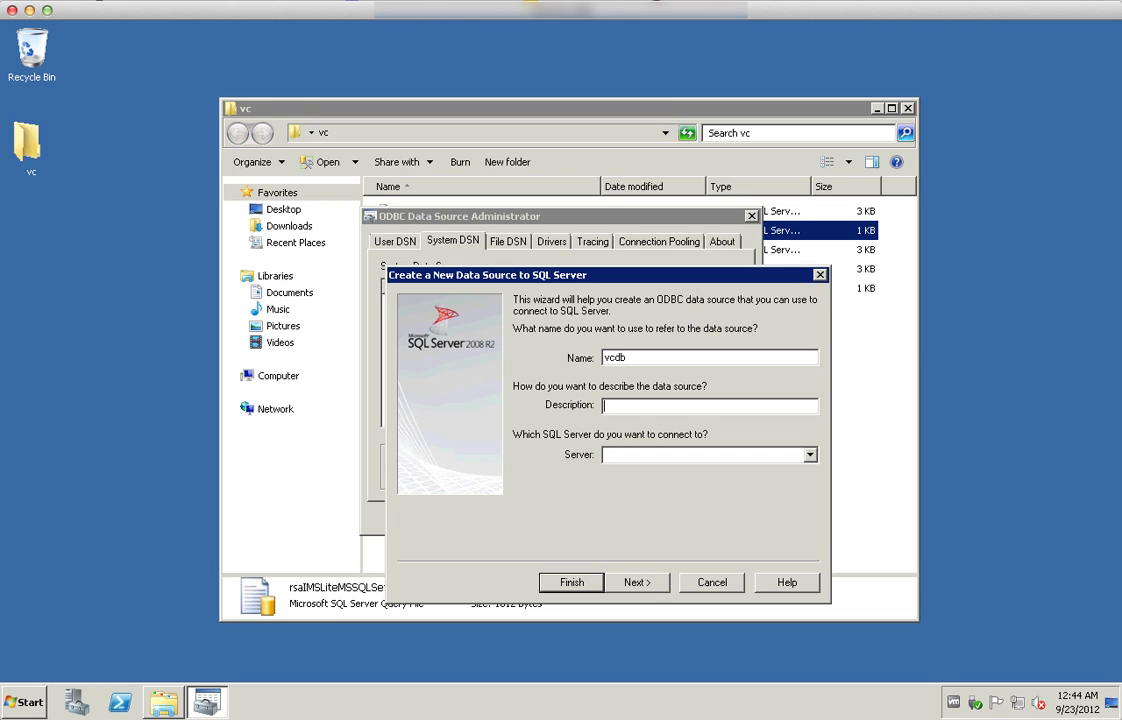
type("localhost")
left_click(640, 583)
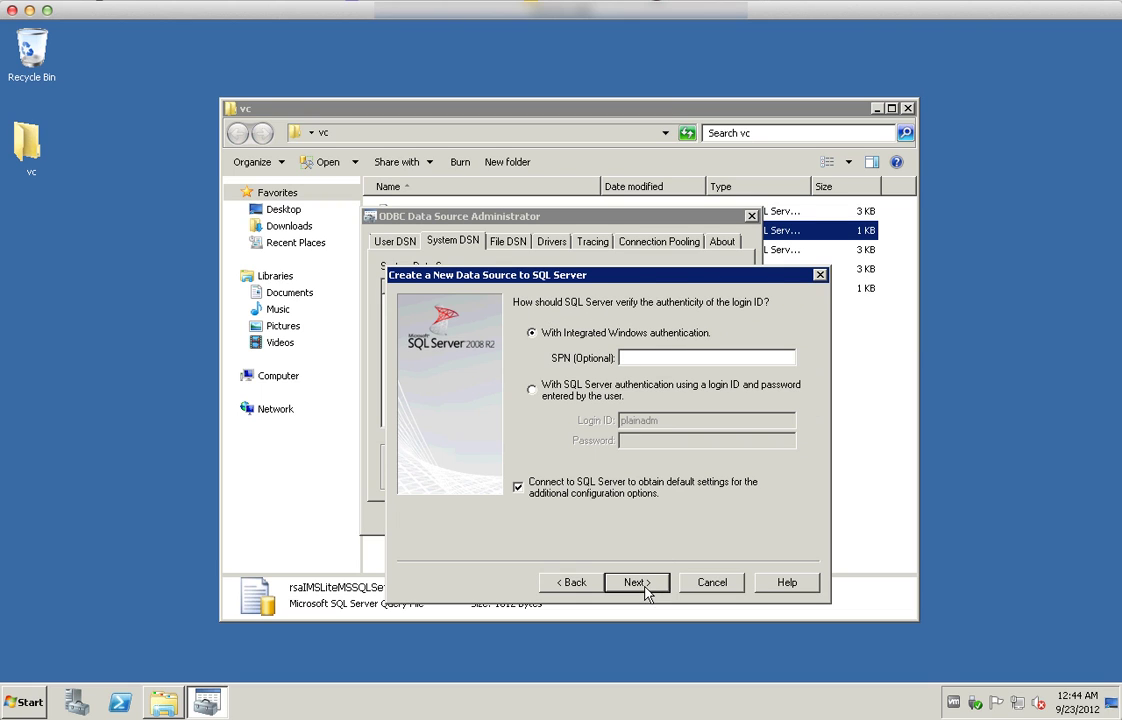
Use SQL Server authentication with the SQL login ID and password, and finish the DSN
left_click(538, 394)
key("Tab")
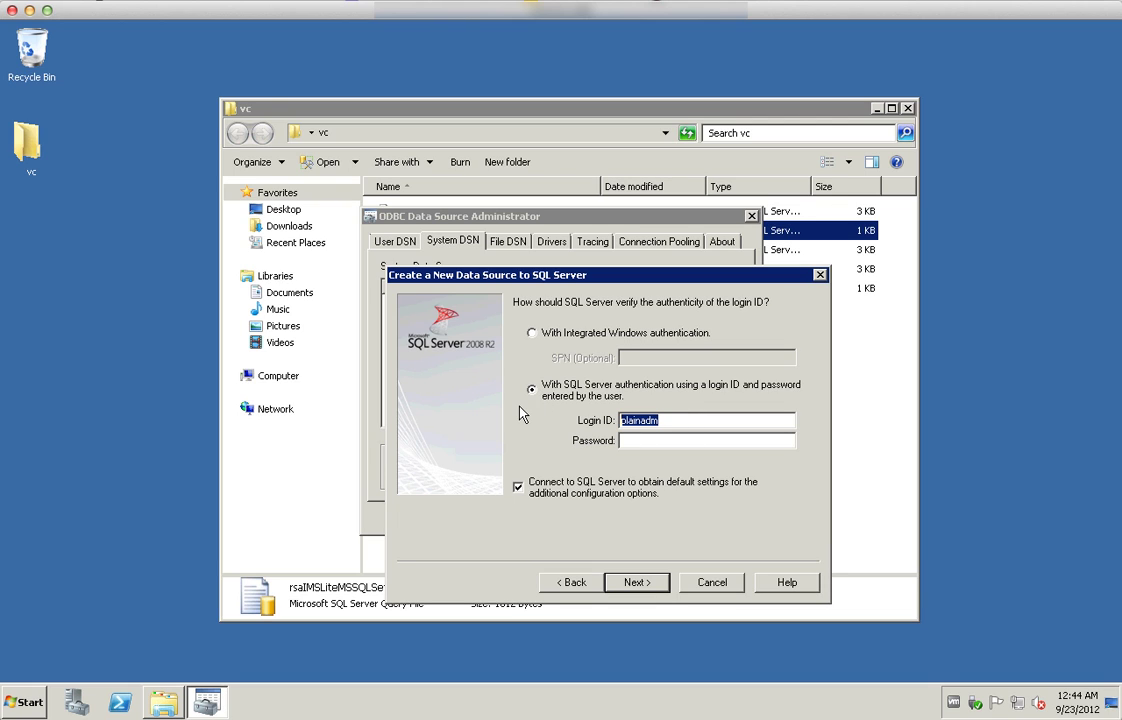
type("vpxvmware1234")
key("Return")
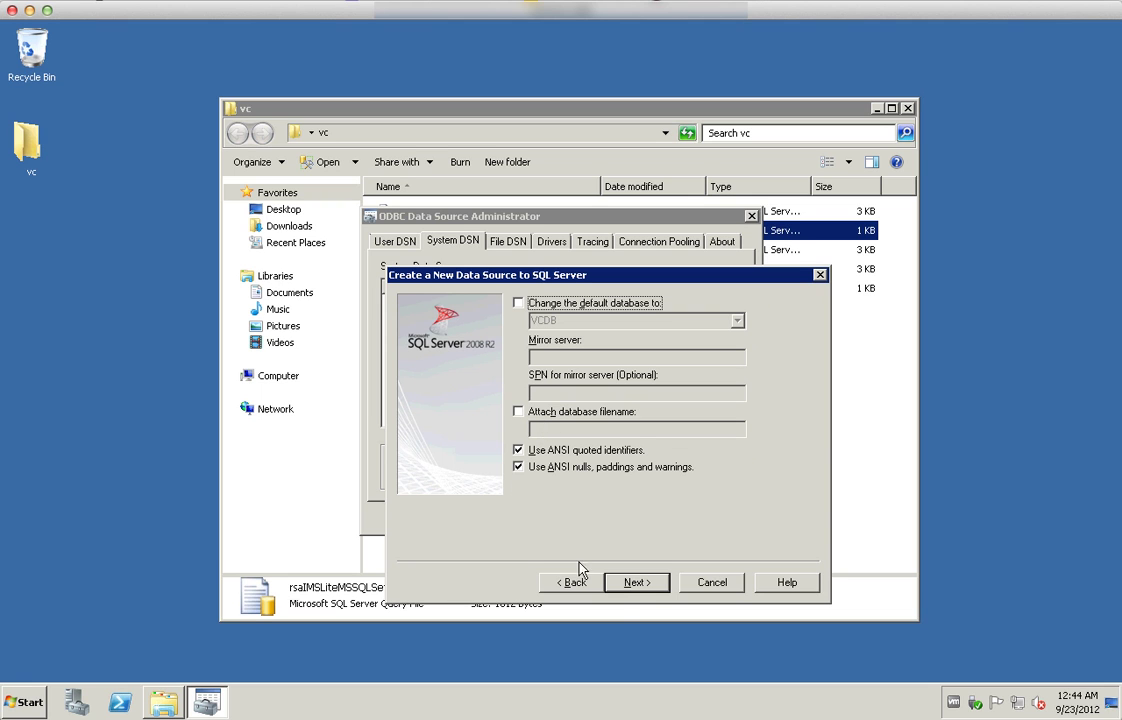
left_click(636, 582)
left_click(634, 583)
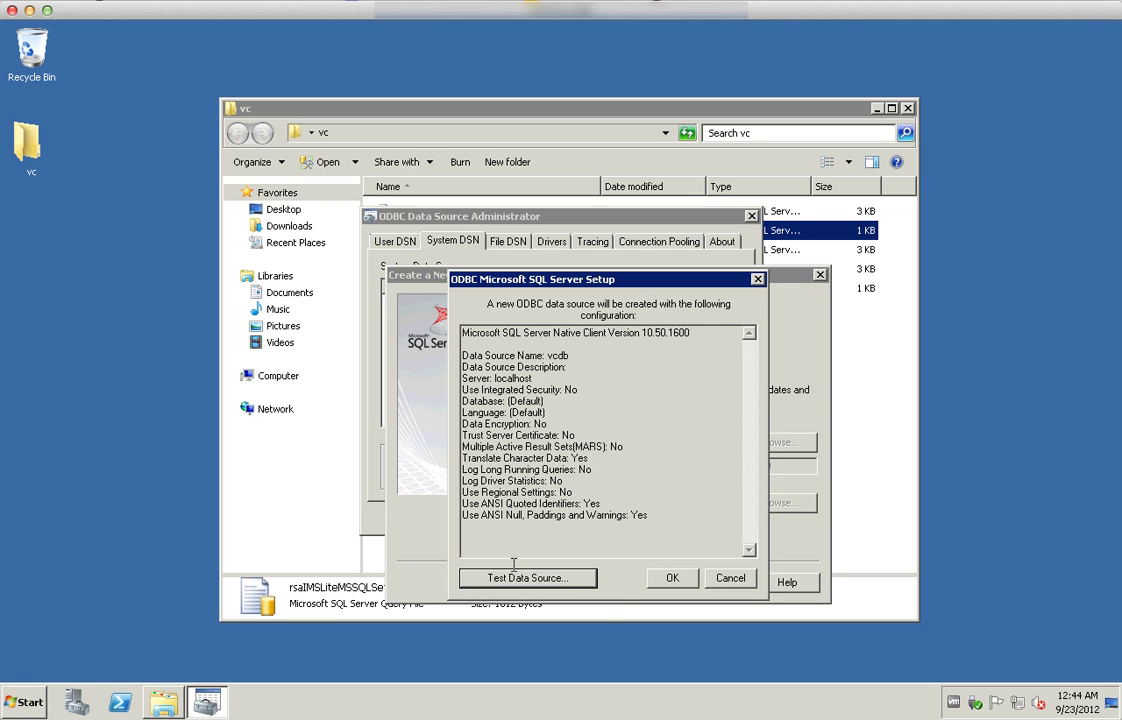
Test the vcdb data source successfully and close the ODBC administrator
left_click(510, 578)
left_click(607, 578)
left_click(666, 577)
left_click(511, 516)
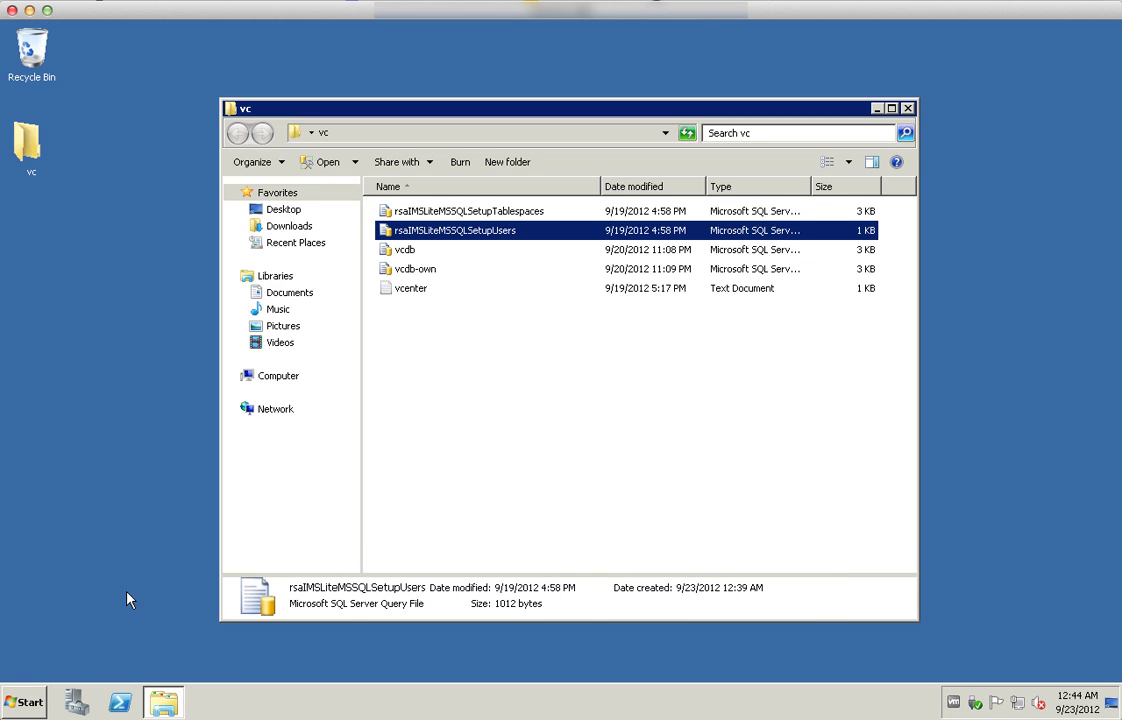
Launch SQL Server Configuration Manager from the SQL Server 2008 R2 program group
key("super")
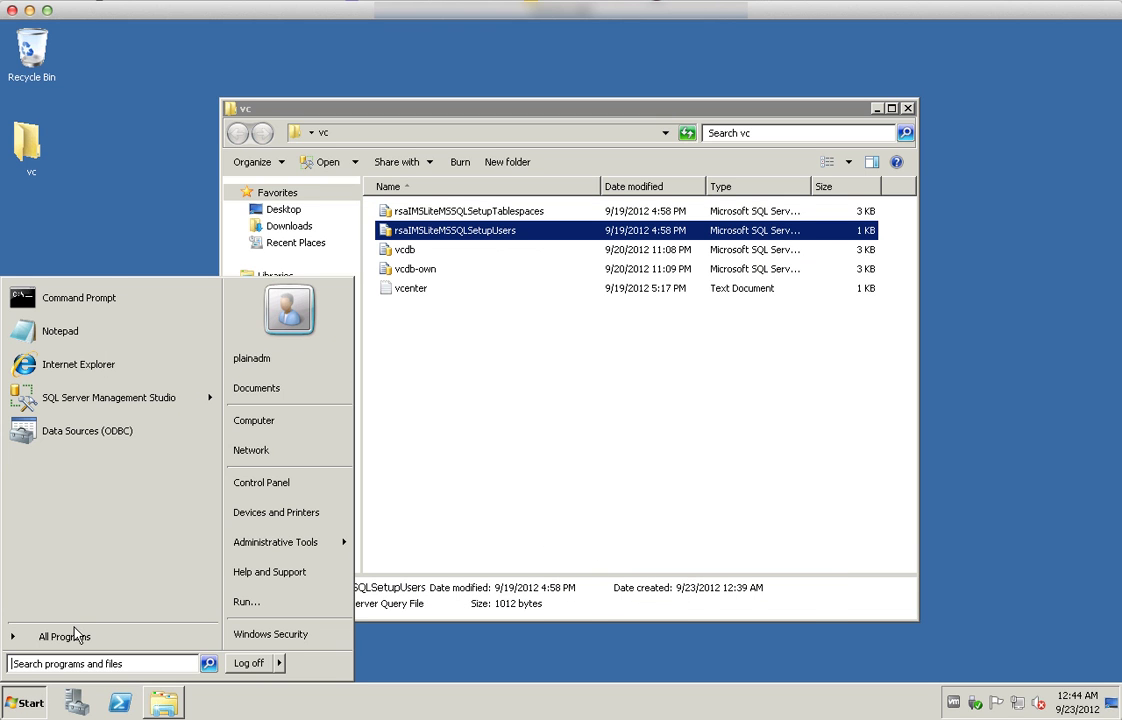
left_click(75, 636)
left_click(87, 397)
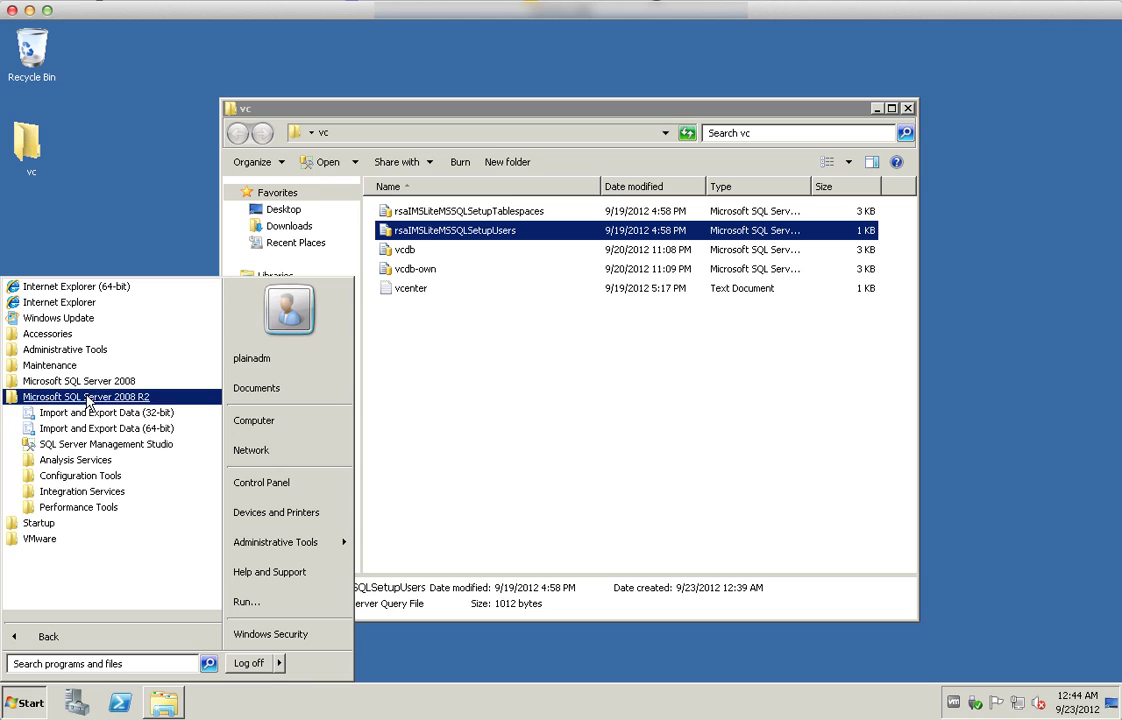
left_click(80, 475)
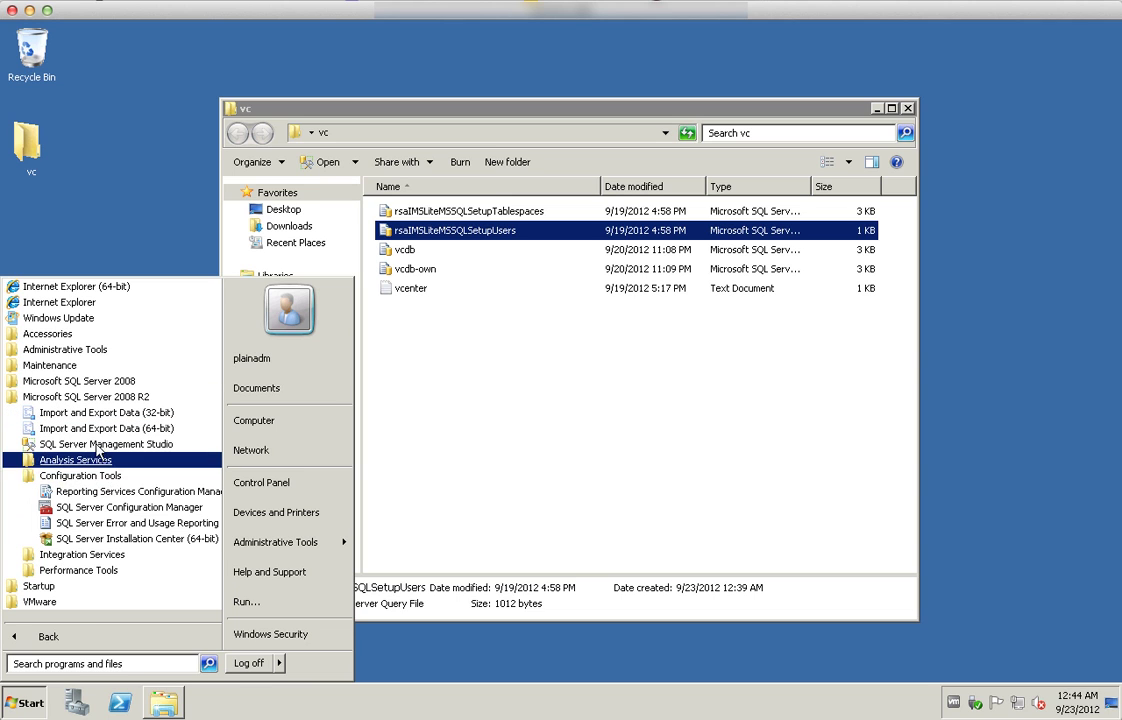
left_click(118, 507)
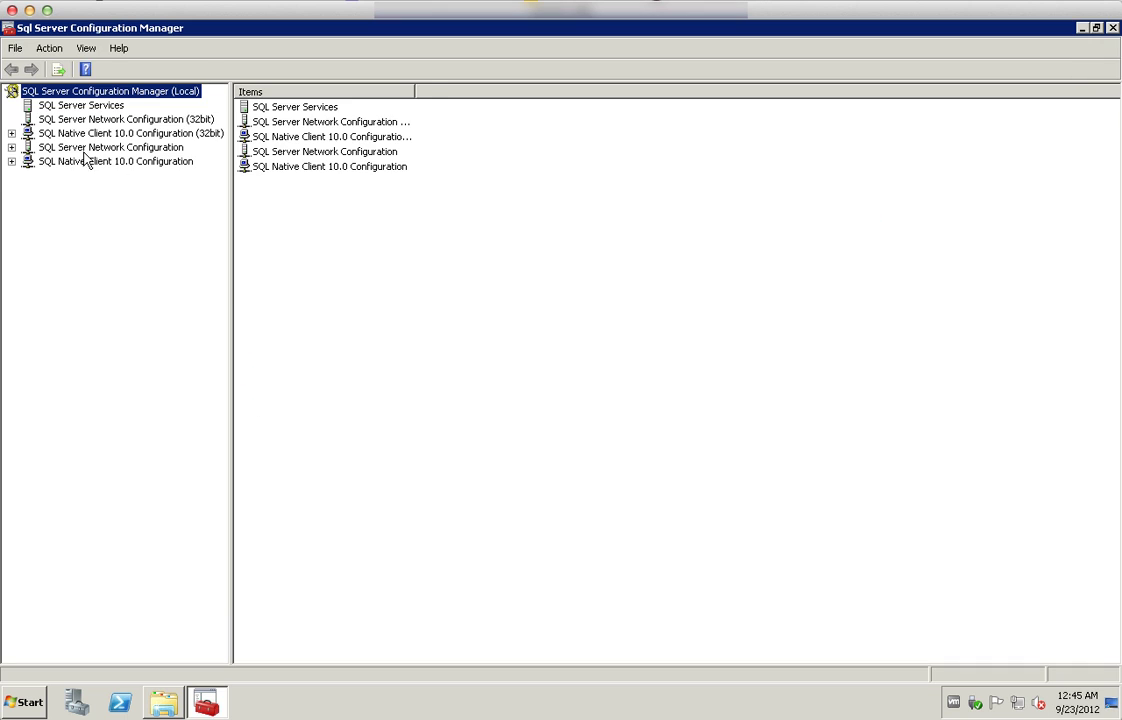
Inspect the MSSQLSERVER protocol properties and Named Pipes settings without changes
double_click(82, 148)
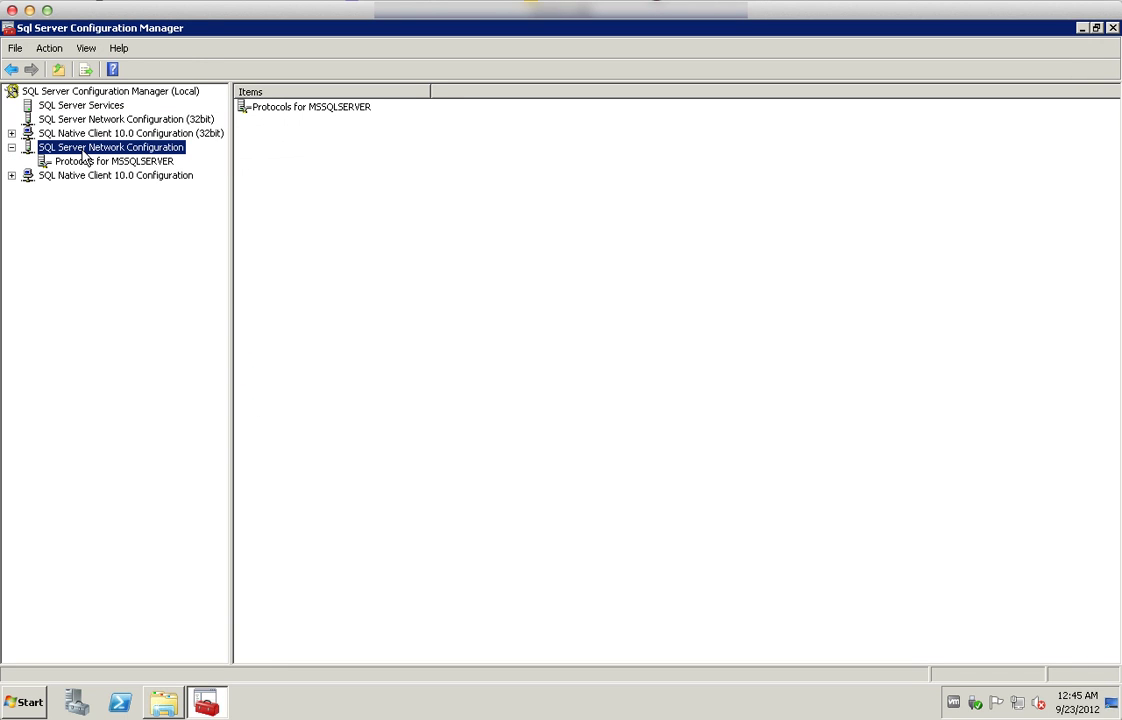
left_click(156, 163)
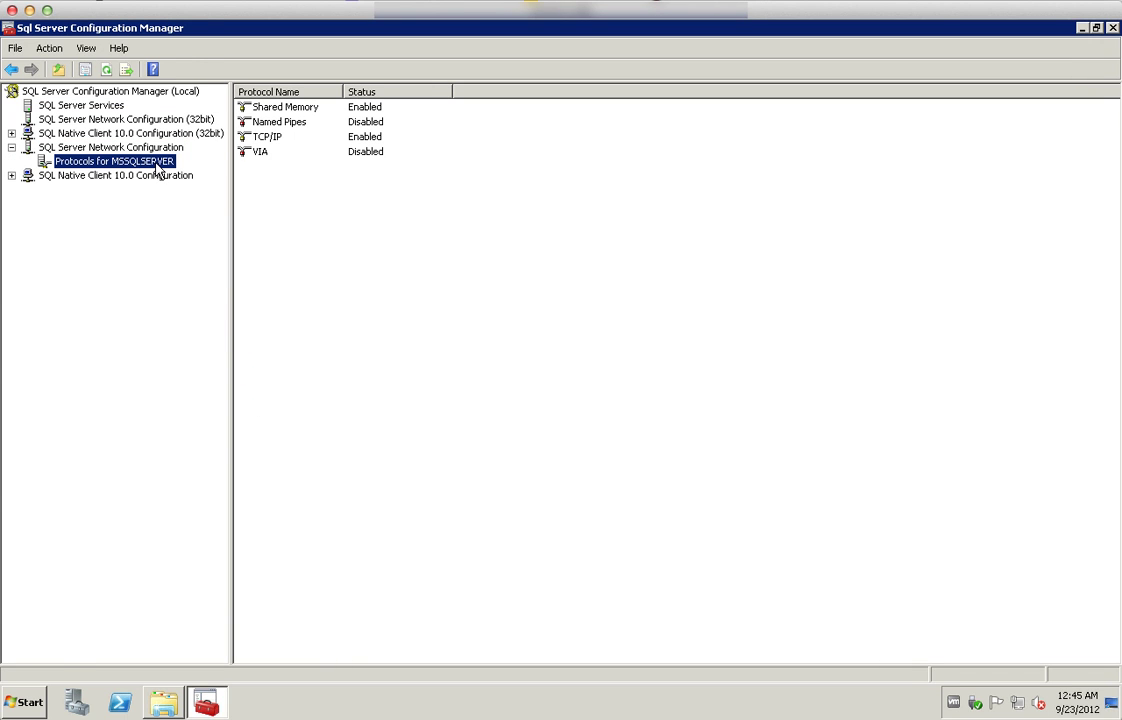
right_click(157, 170)
left_click(212, 255)
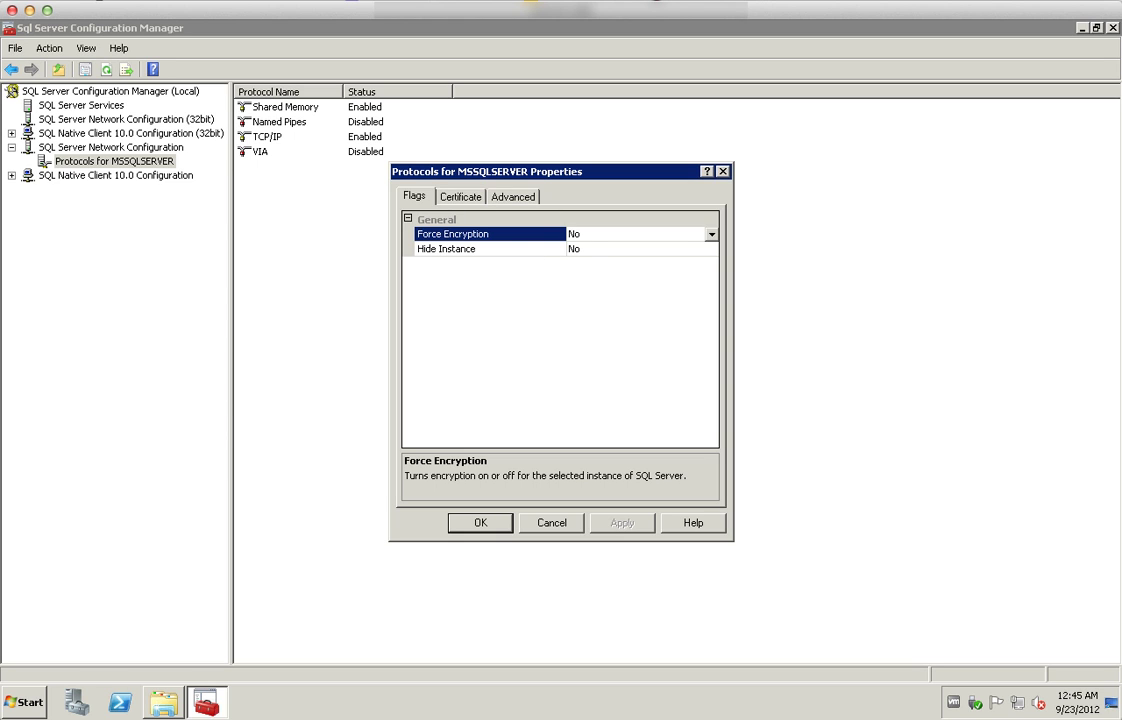
left_click(552, 522)
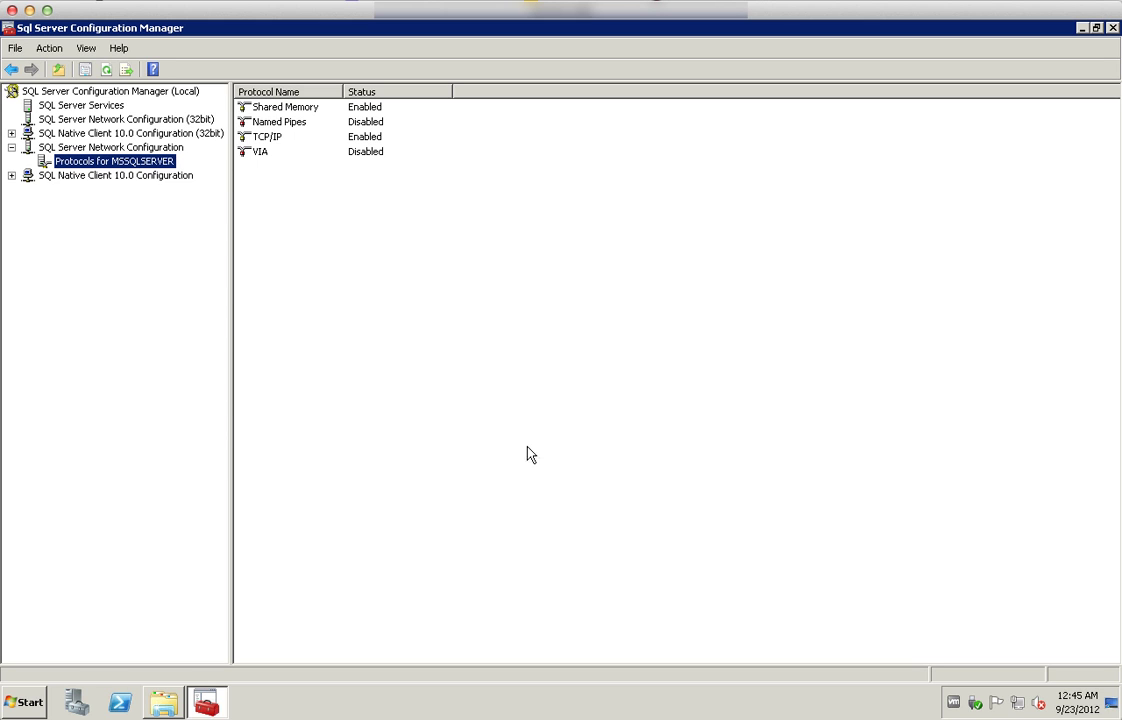
double_click(288, 124)
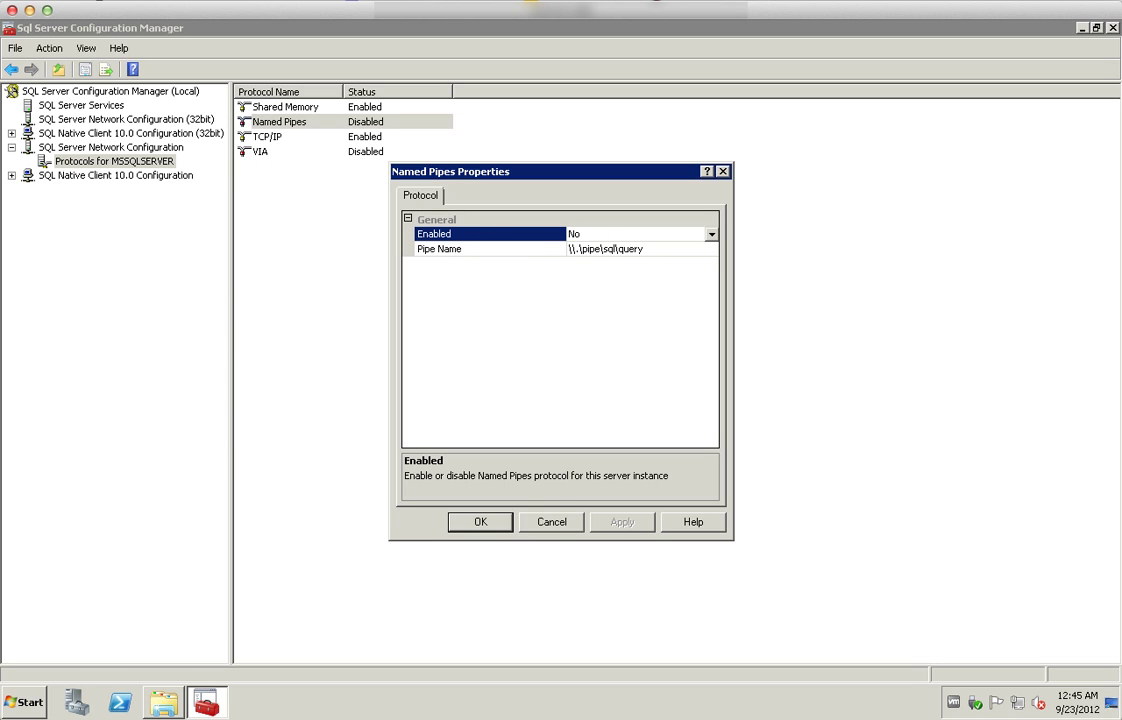
left_click(548, 521)
Review the TCP/IP properties and IP Addresses port 1433, then cancel
left_click(268, 137)
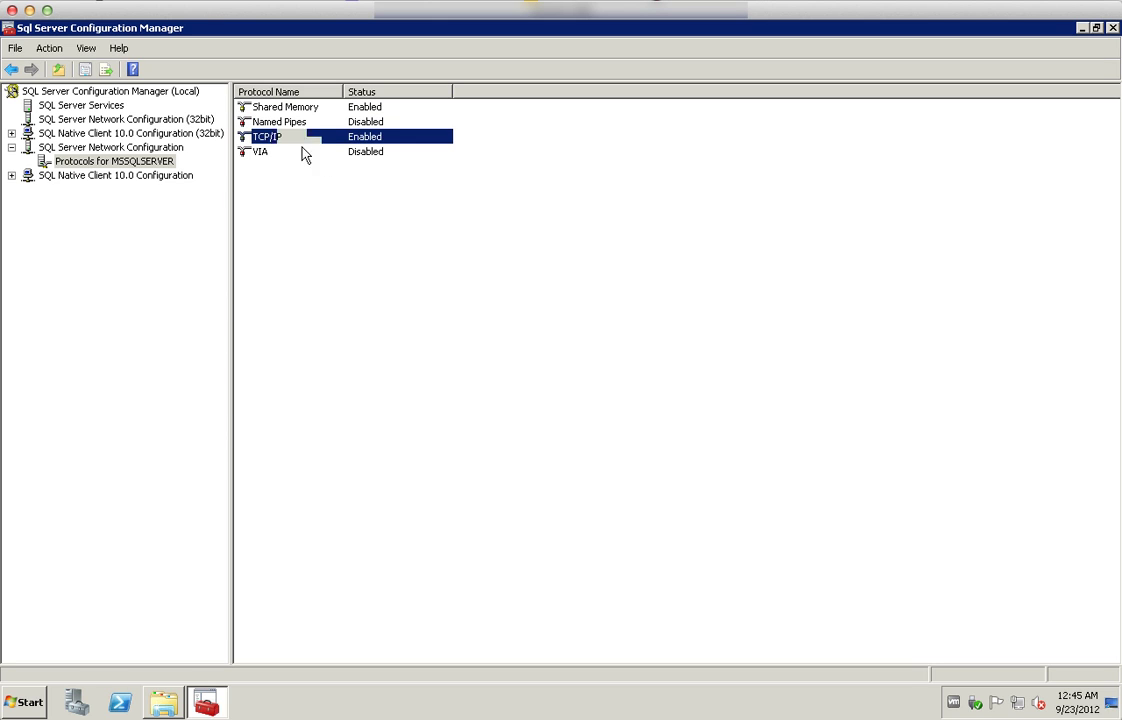
double_click(300, 141)
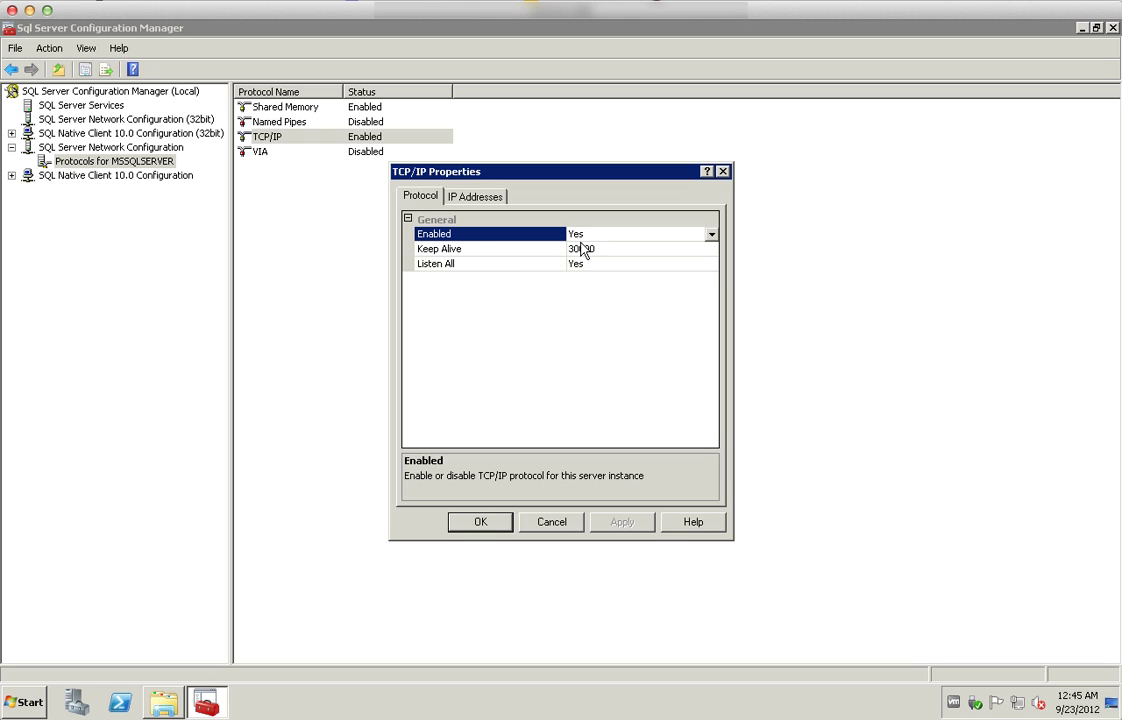
left_click(480, 199)
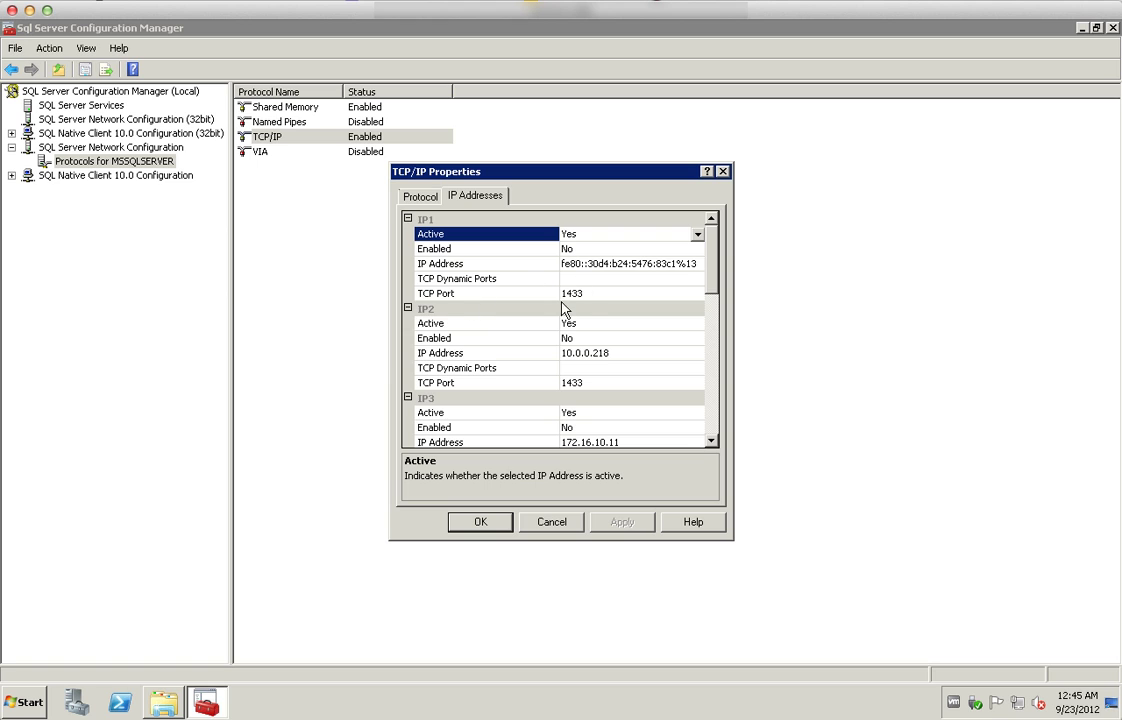
left_click(550, 522)
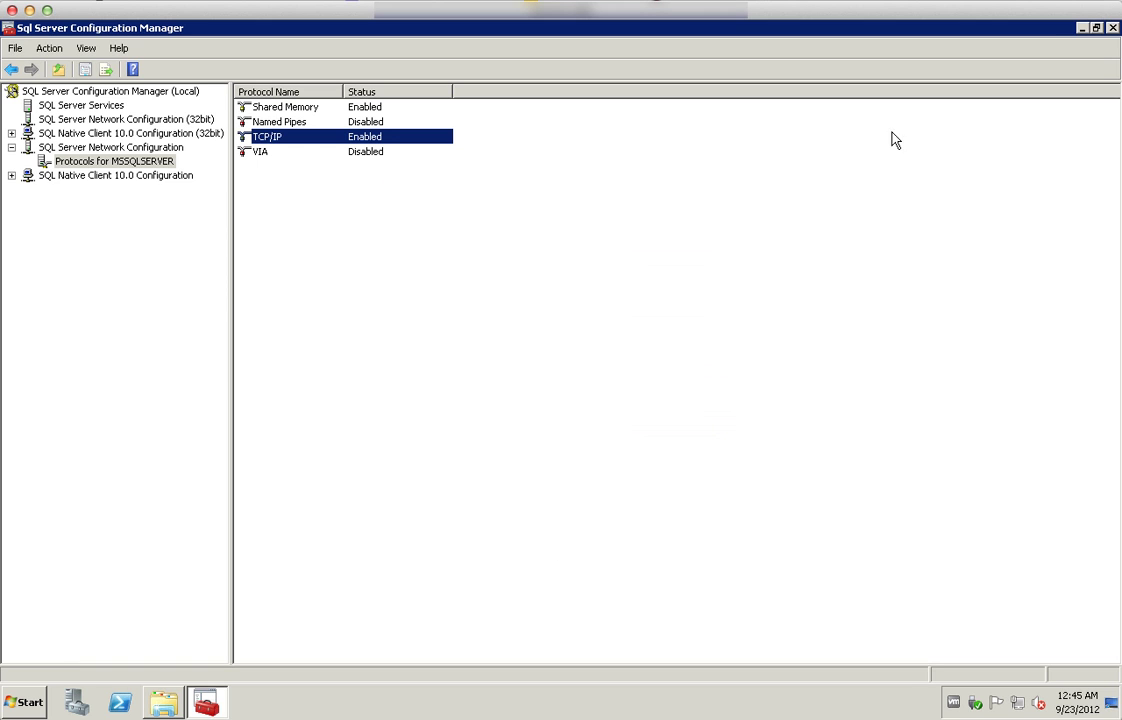
Close SQL Server Configuration Manager and the vc folder window
left_click(1113, 28)
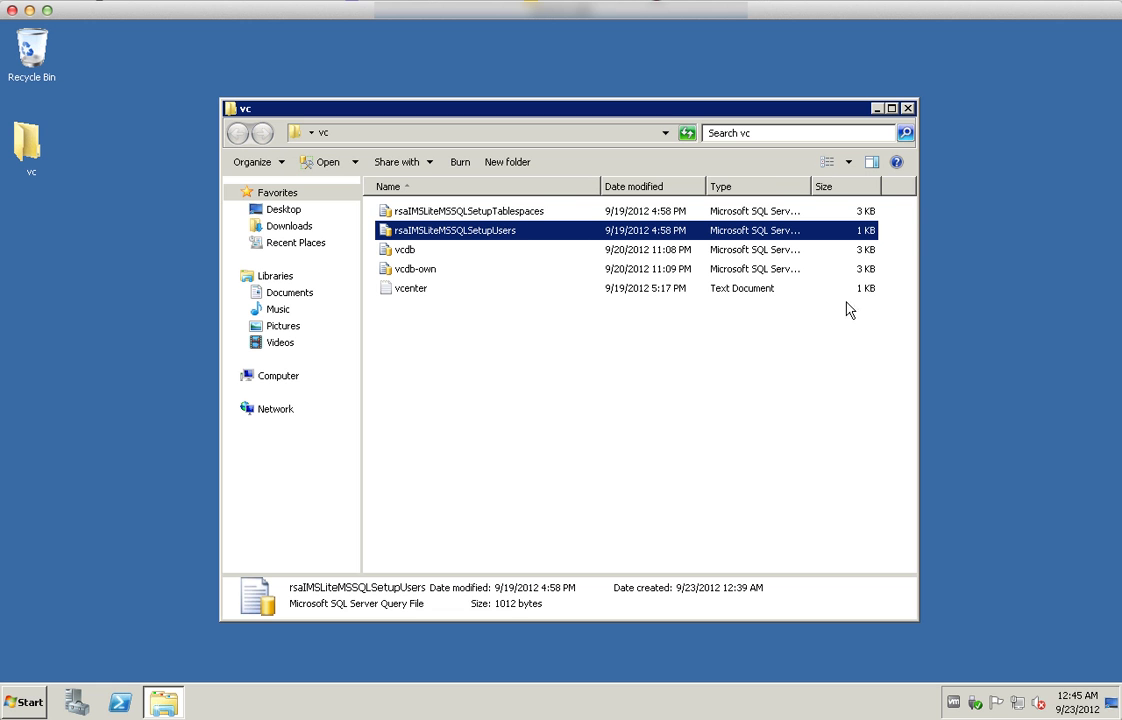
left_click(621, 343)
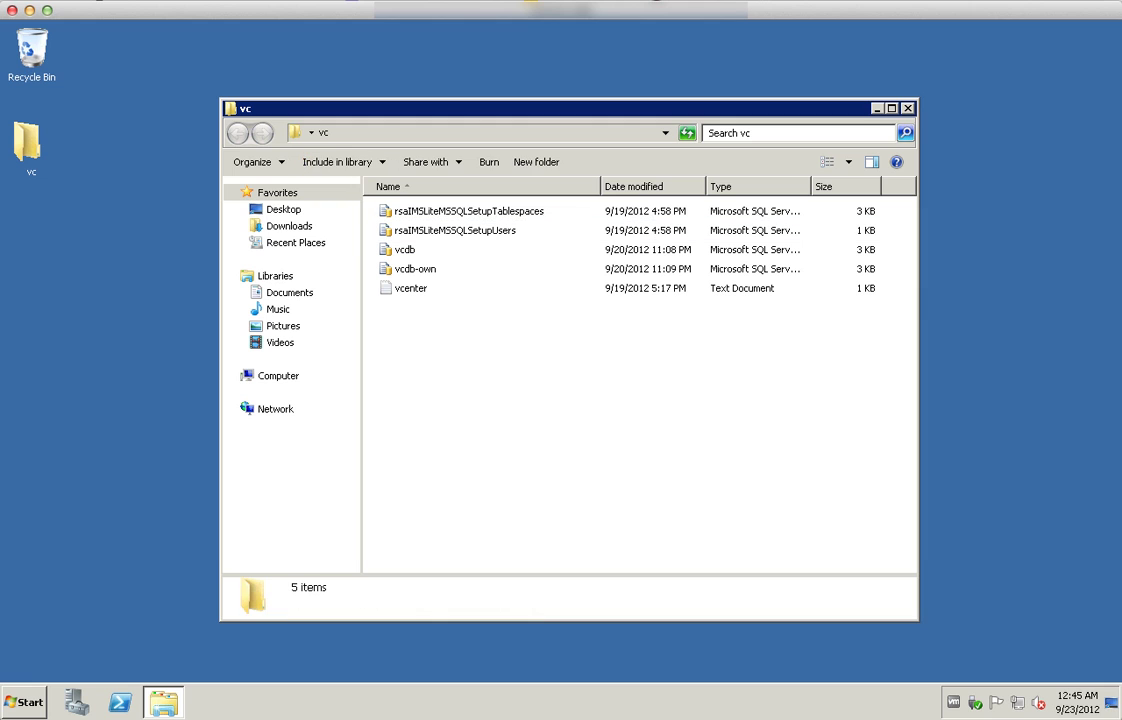
left_click(907, 108)
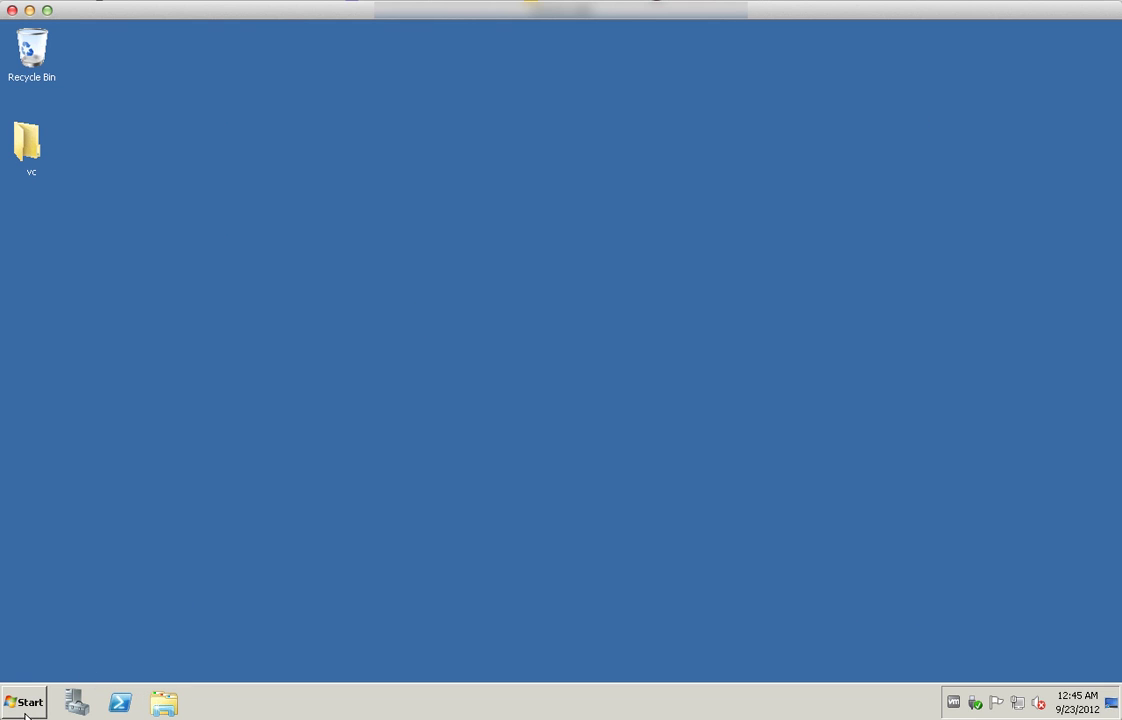
Run autorun from the VMware VIM disc in DVD RW Drive (F:) and reposition the installer
left_click(172, 707)
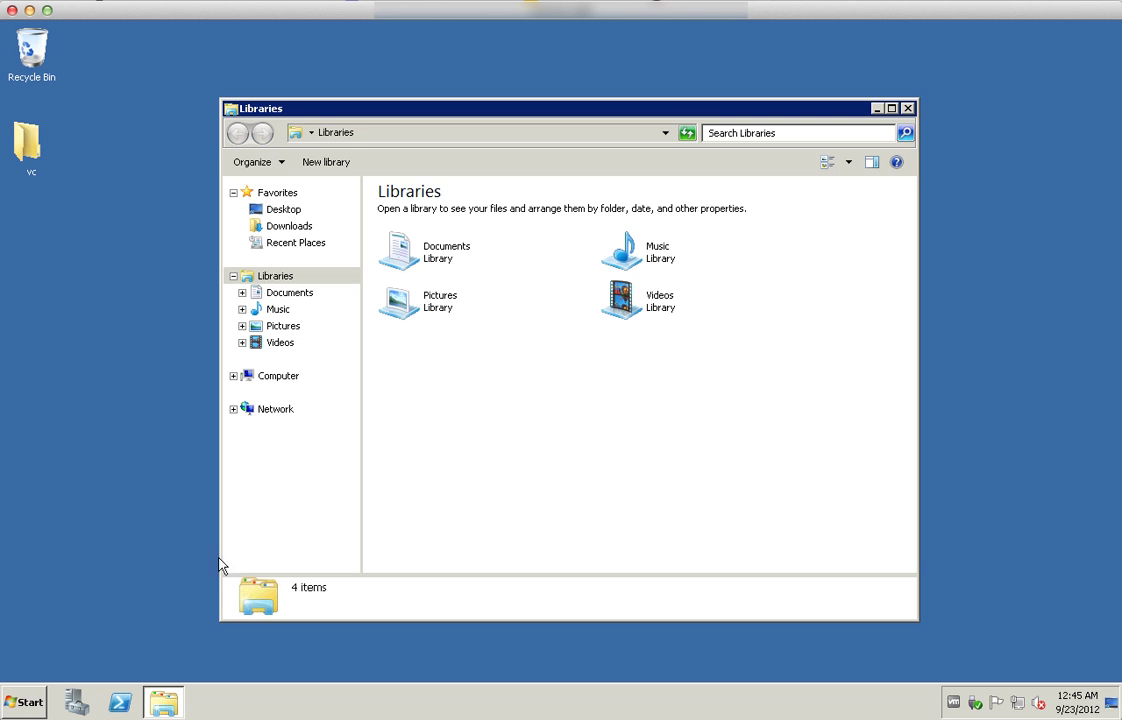
left_click(282, 380)
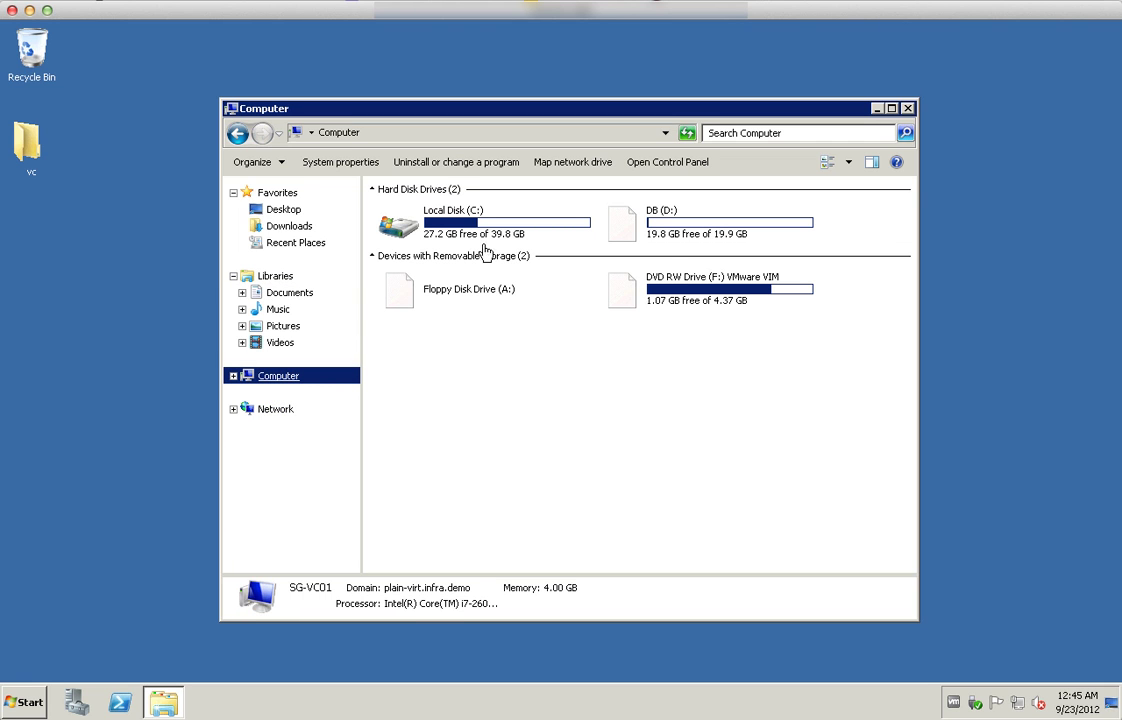
left_click(693, 302)
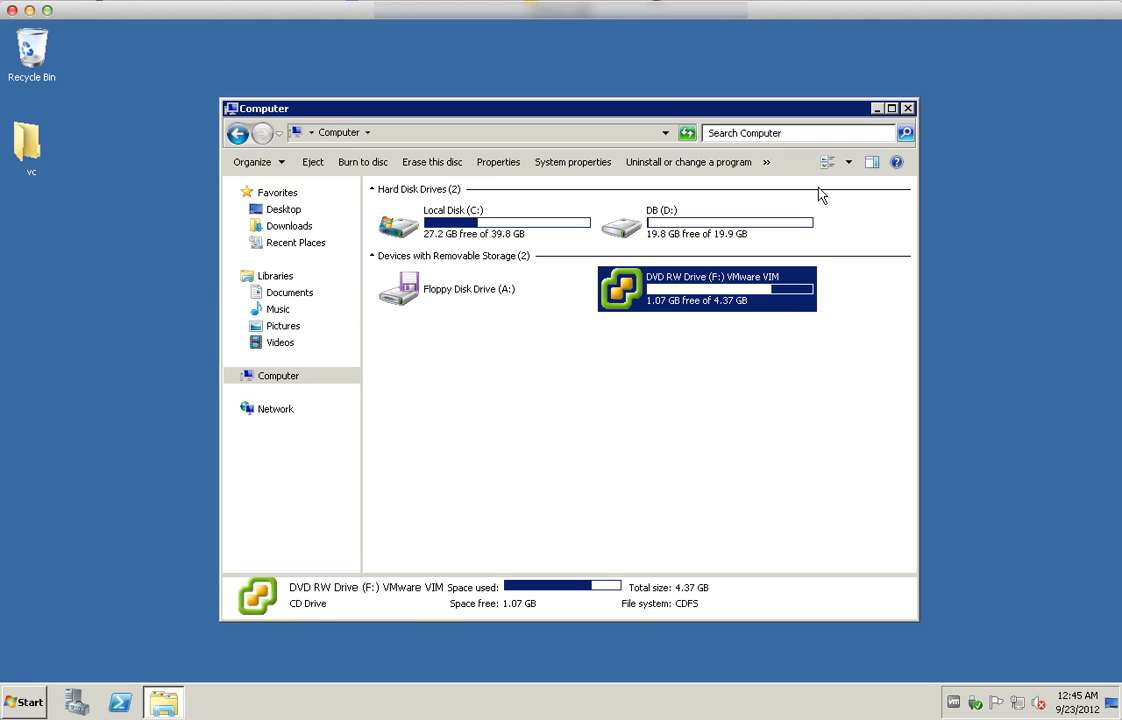
double_click(690, 298)
left_click(415, 428)
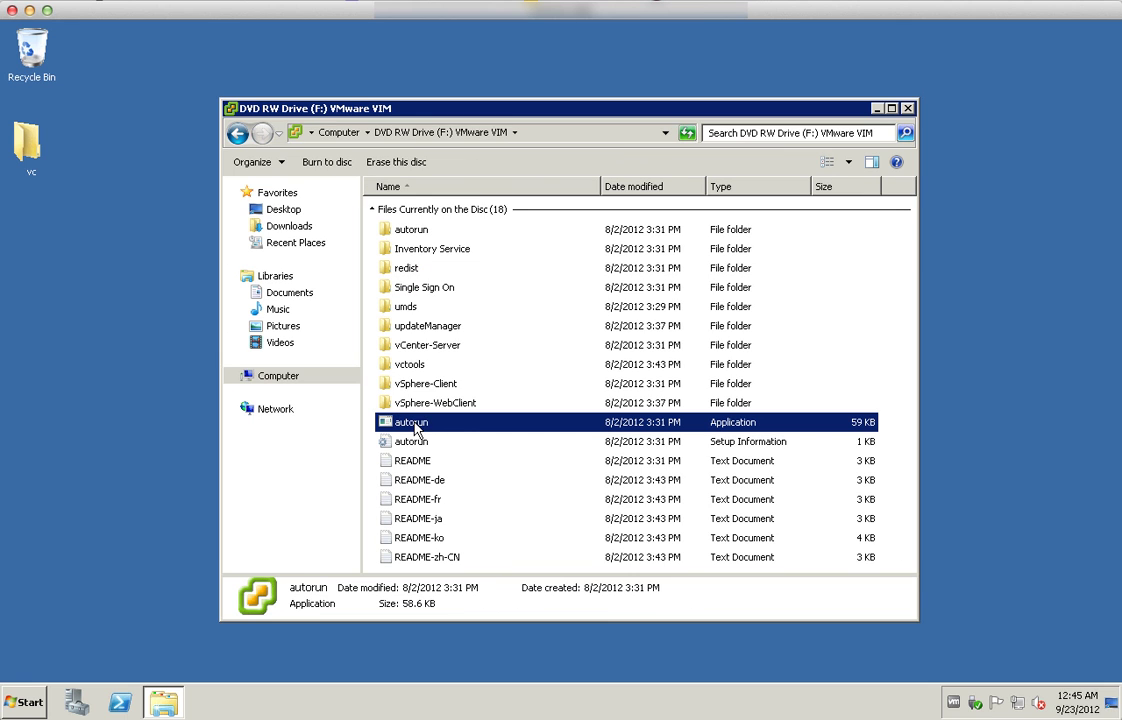
double_click(415, 428)
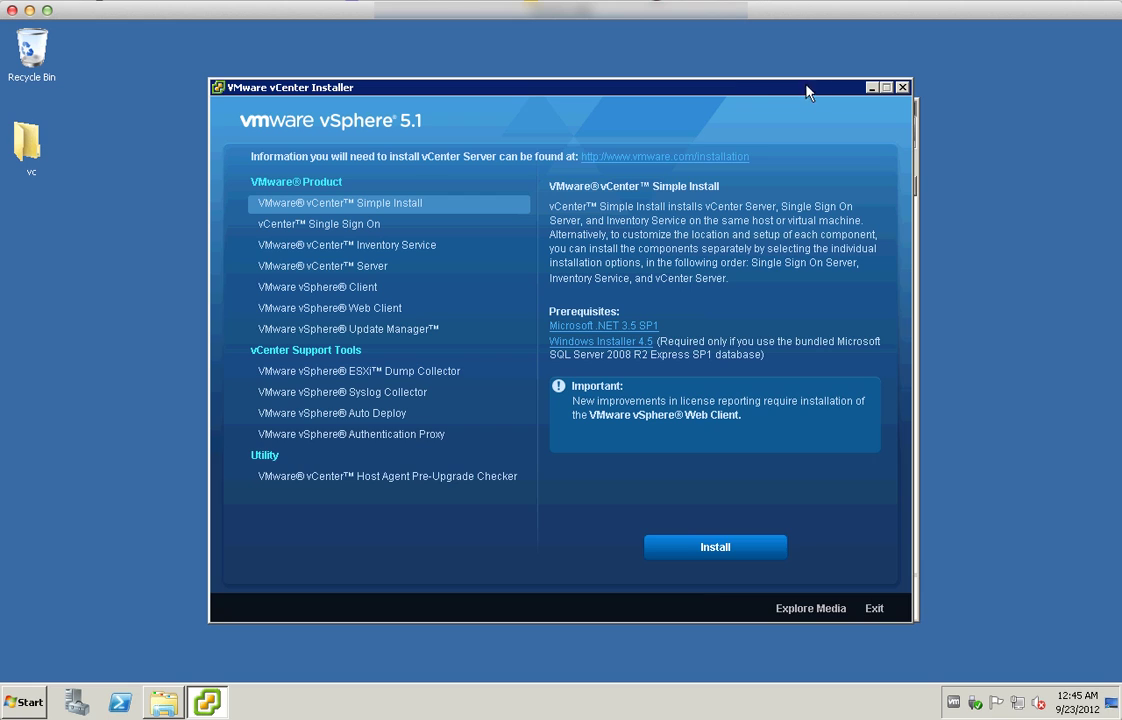
left_click_drag(808, 92, 738, 79)
Close the VMware VIM disc's Explorer window
left_click(909, 110)
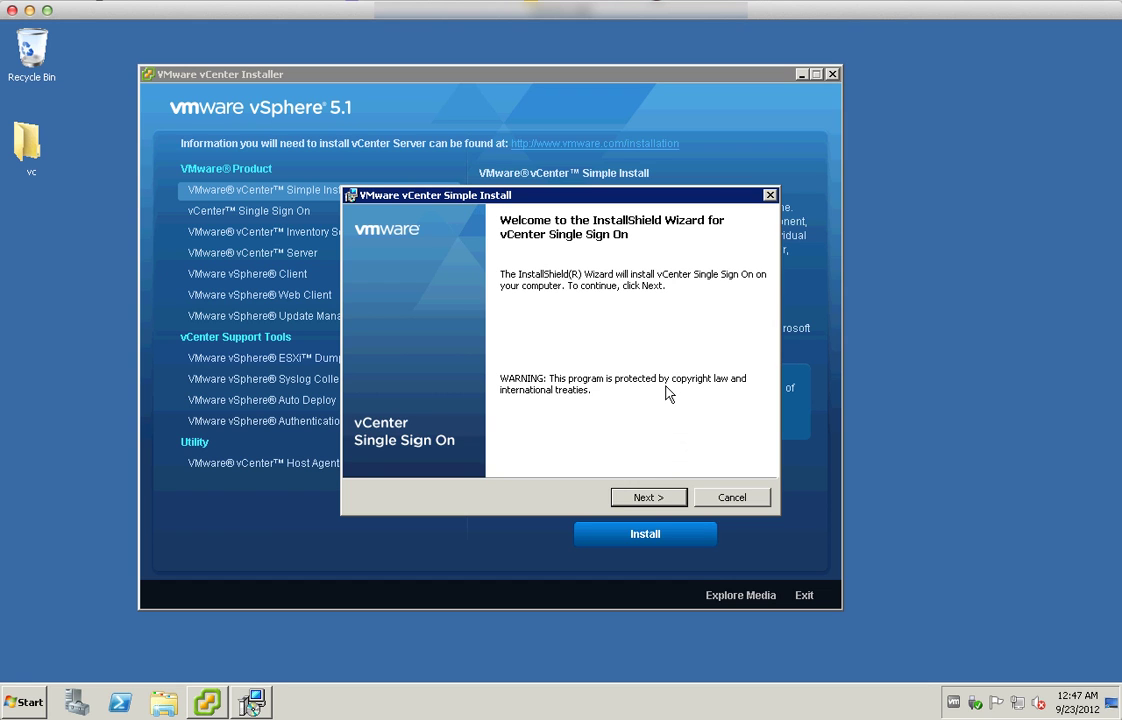
Get past the SSO welcome and patent pages and accept the license agreement
left_click(647, 497)
left_click(645, 497)
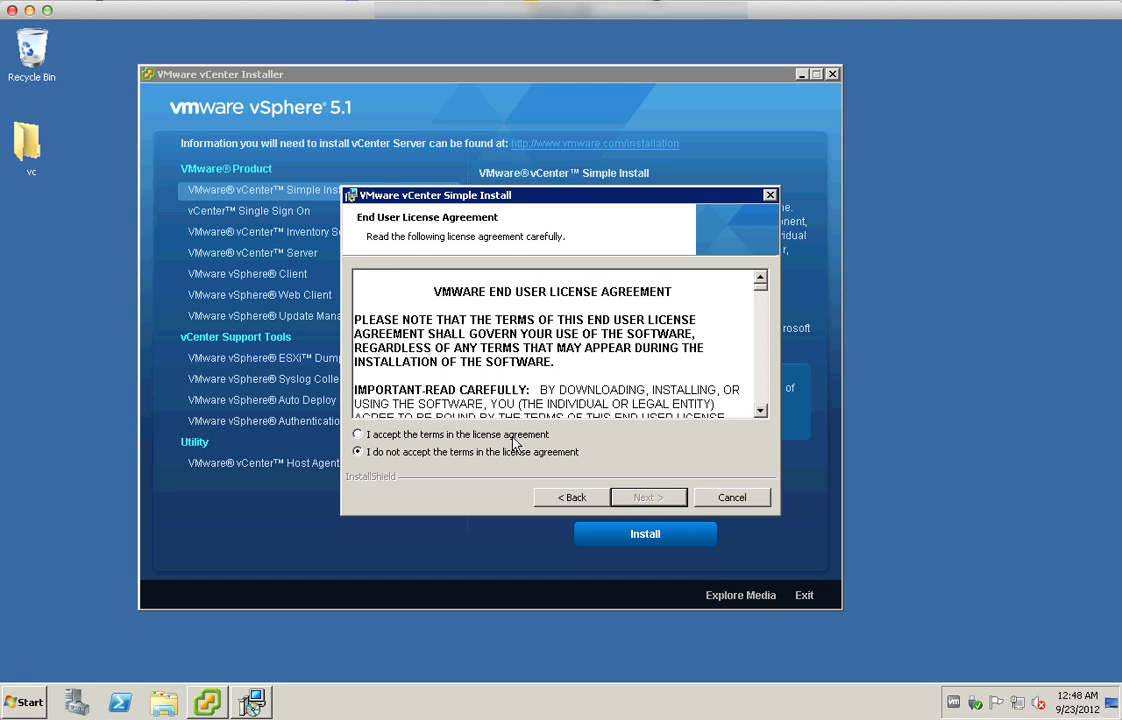
left_click(460, 435)
left_click(664, 498)
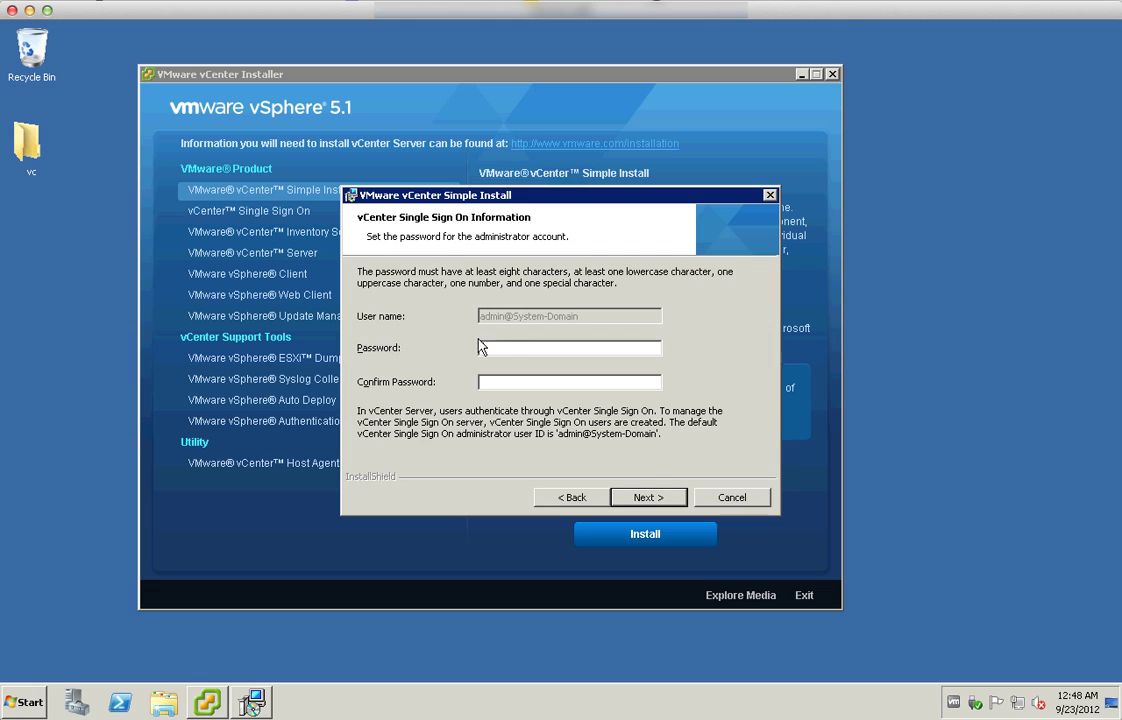
Set the Single Sign On administrator password and confirm it
type("•••••••••")
key("Tab")
type("•••••••••")
left_click(647, 499)
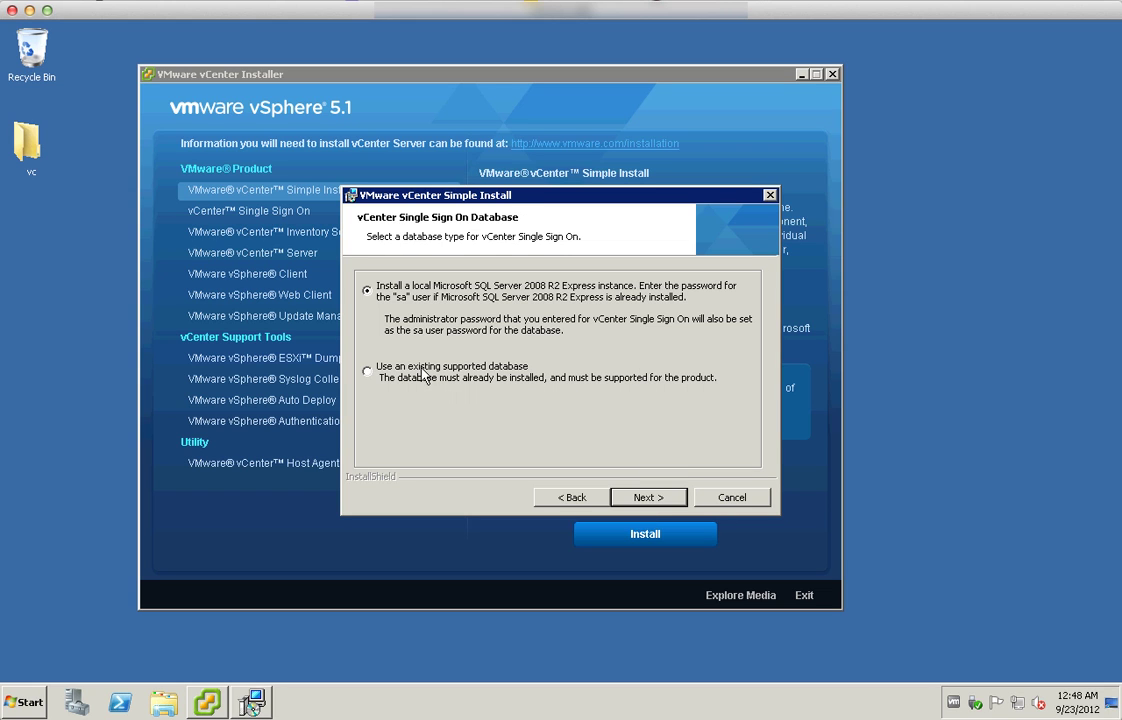
Use an existing database named RSA on host sg-vc01
left_click(423, 375)
left_click(650, 496)
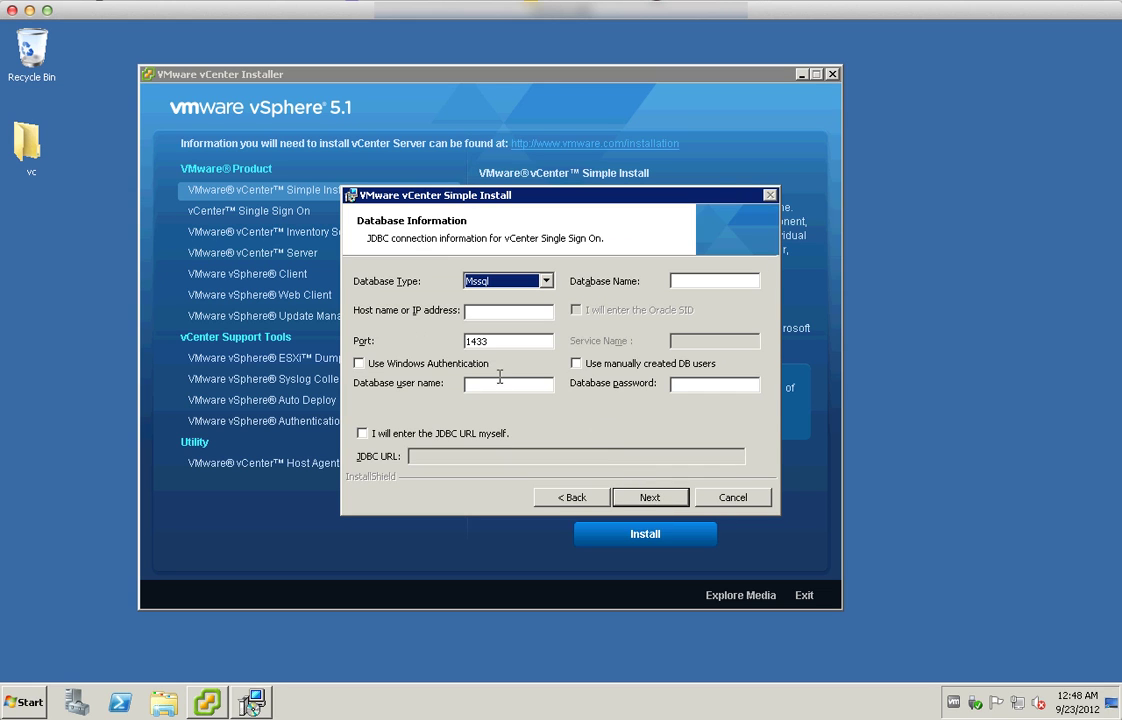
left_click(692, 282)
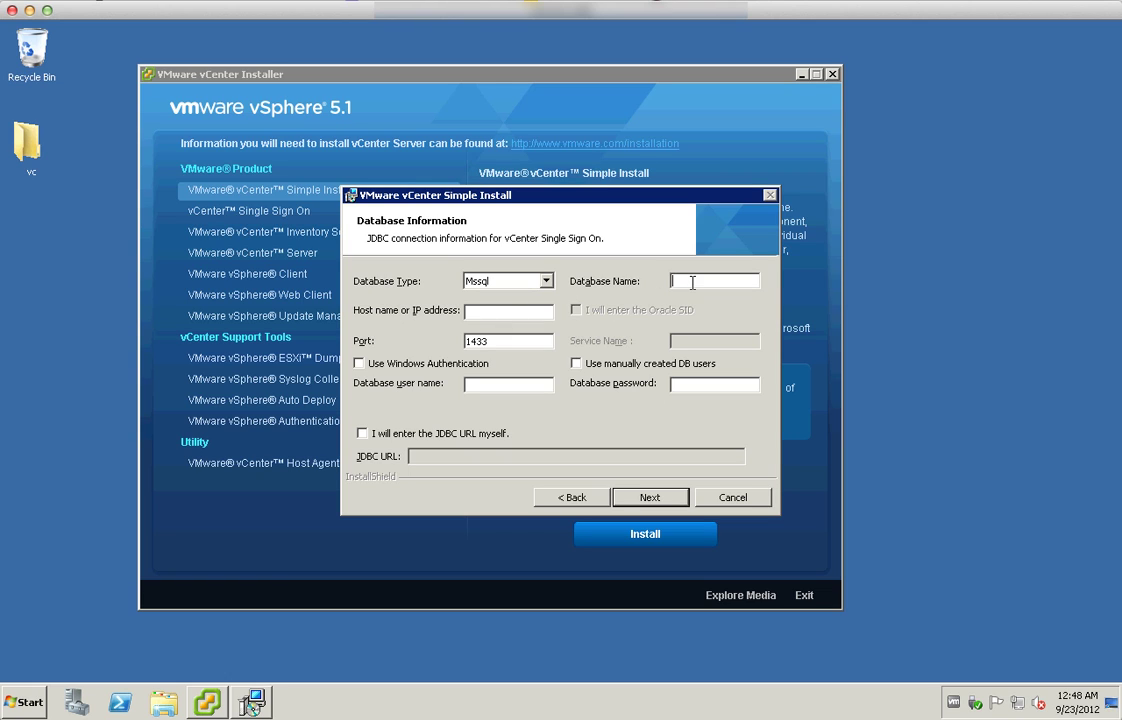
type("RSA")
key("Tab")
type("sg-vc01")
key("Tab")
Use manually created database users RSA_USER and RSA_DBA with their passwords, and submit
left_click(576, 363)
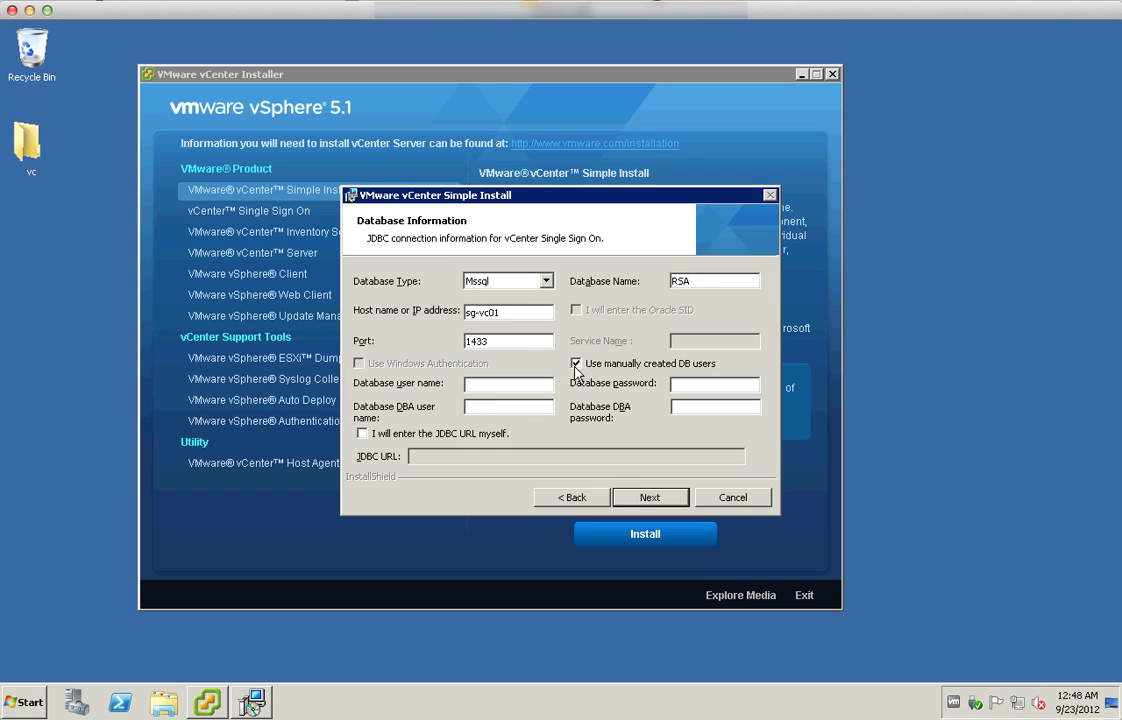
left_click(471, 385)
type("RSA_USER")
key("Tab")
type("********")
key("Tab")
type("RSA")
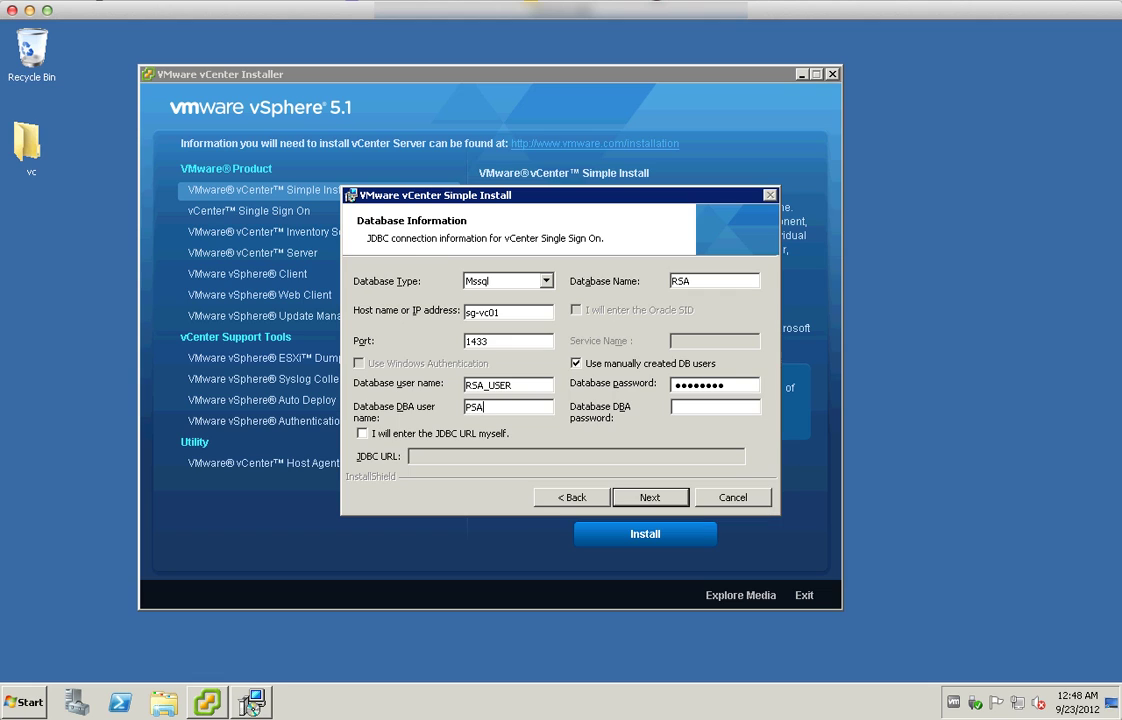
type("_DBA")
key("Tab")
type("********")
left_click(662, 498)
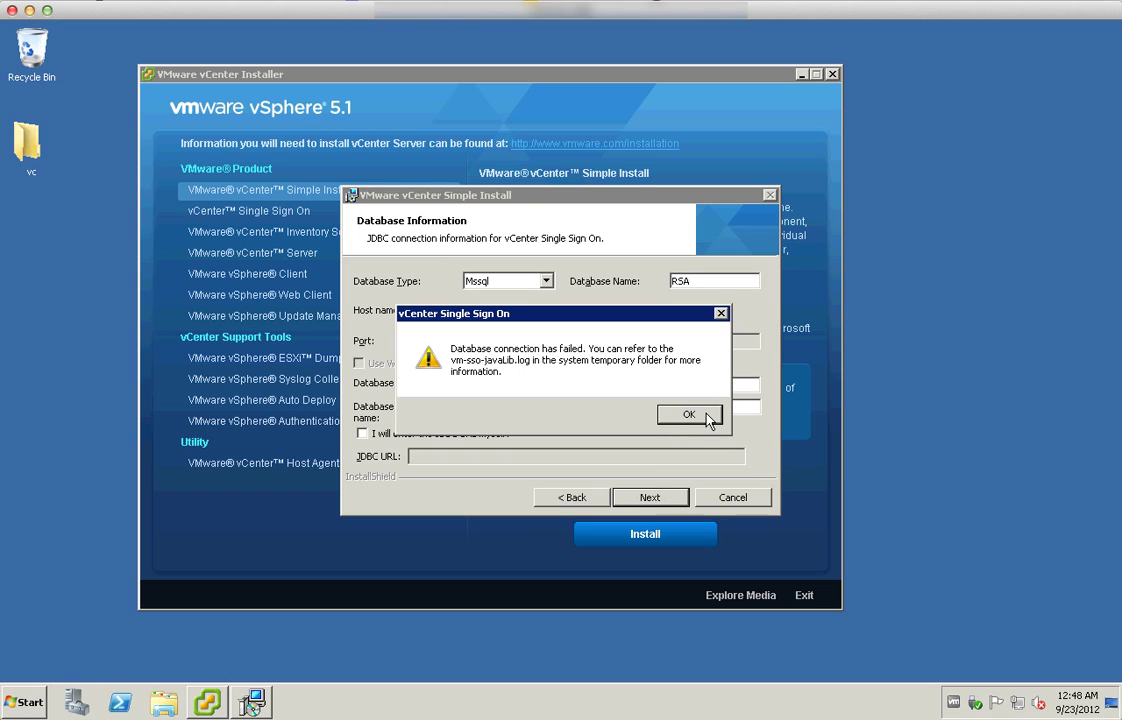
After the connection failure, correct the mistyped DBA user name and resubmit
left_click(704, 418)
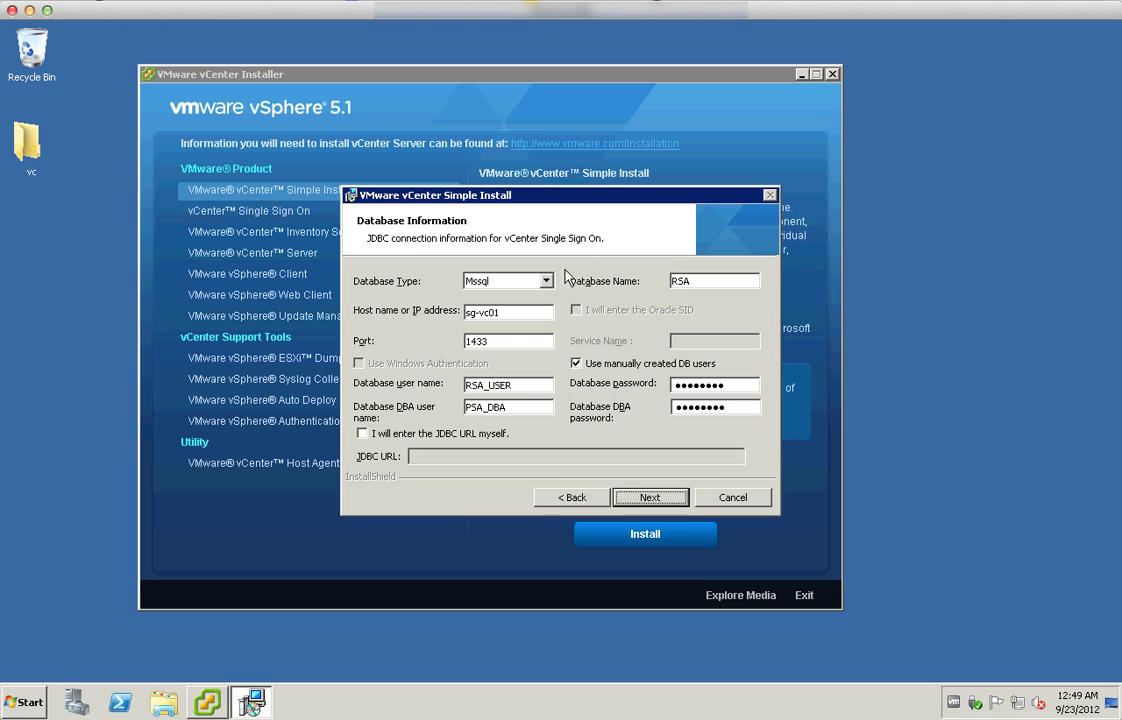
left_click(471, 407)
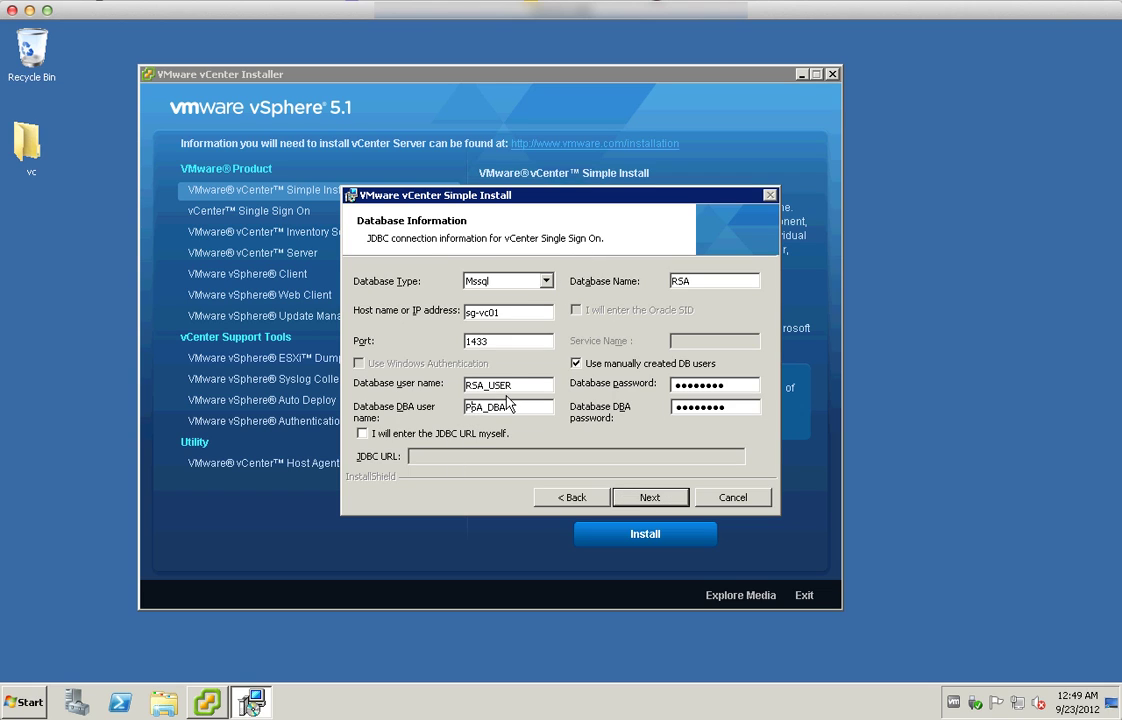
key("BackSpace")
type("R")
left_click(647, 500)
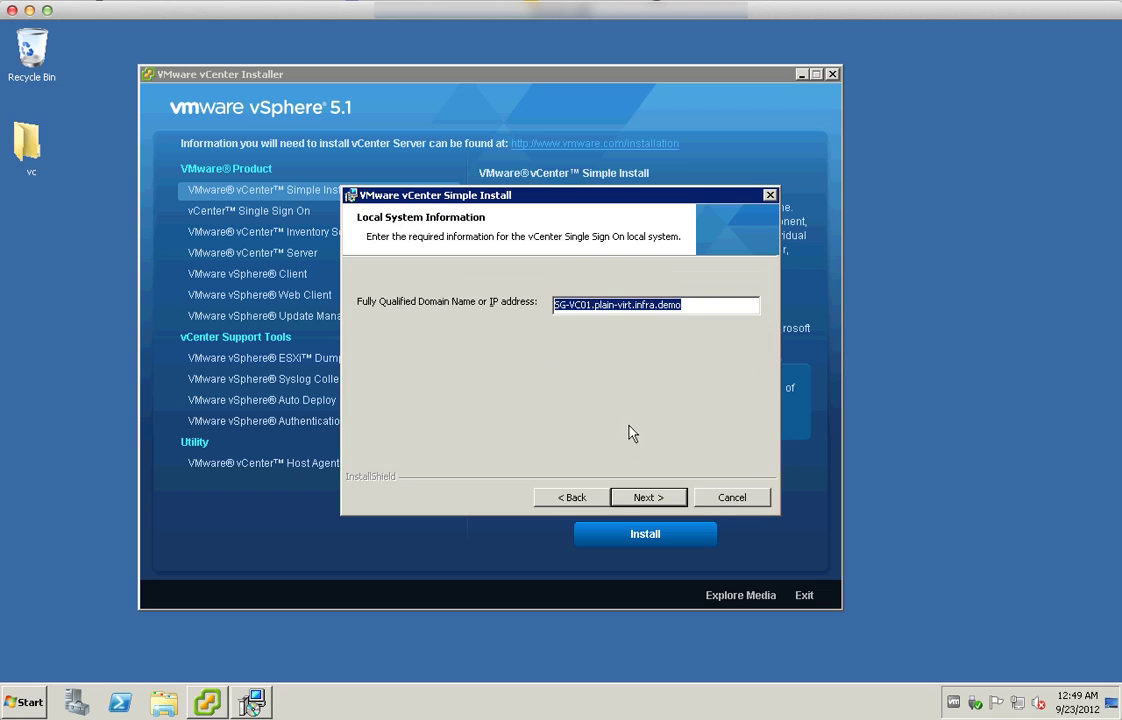
Recheck the database page, accept the FQDN, and dismiss the name resolution warning
left_click(577, 500)
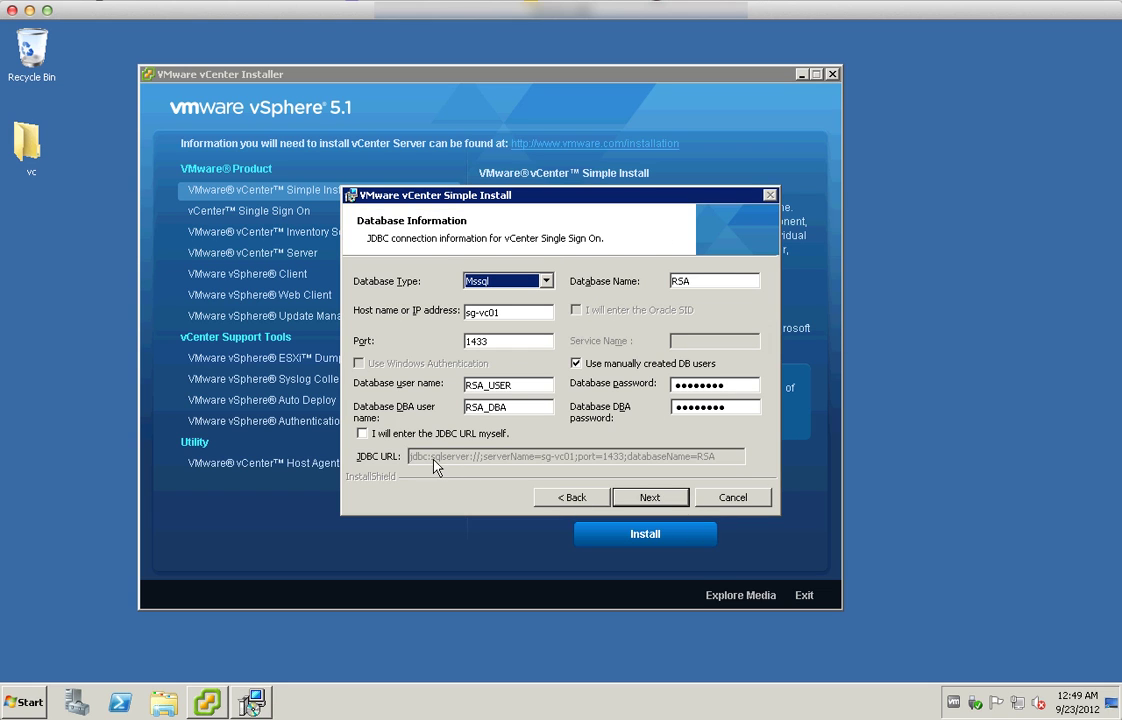
left_click(627, 496)
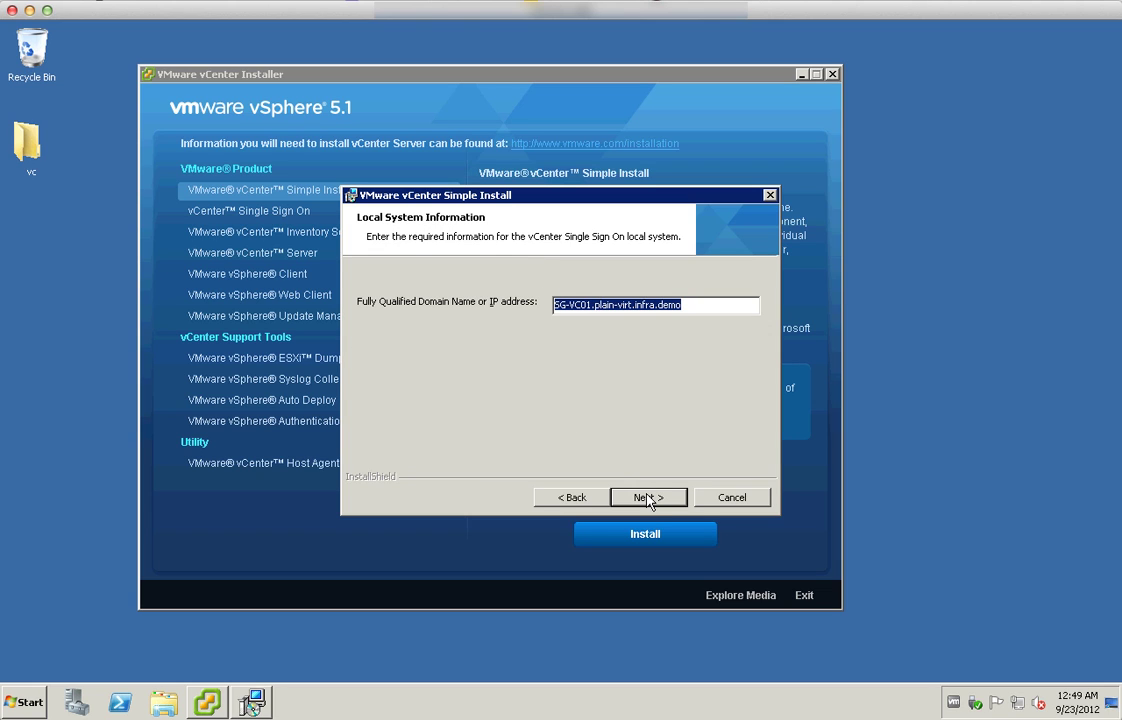
left_click(647, 497)
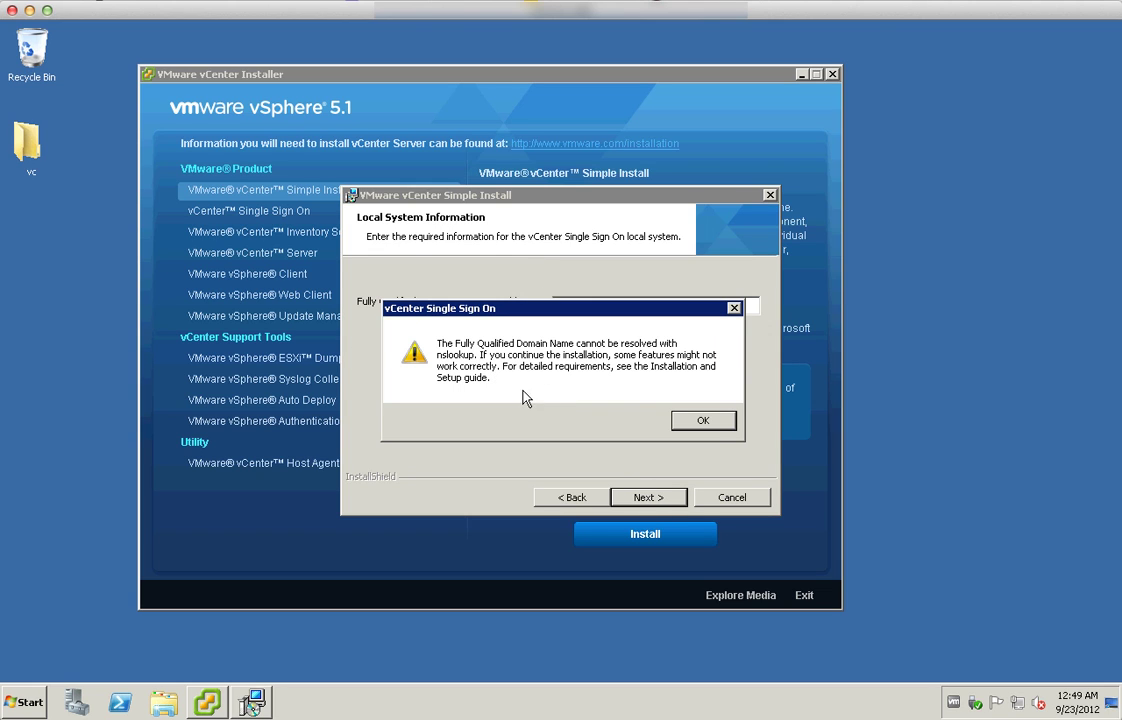
left_click(716, 420)
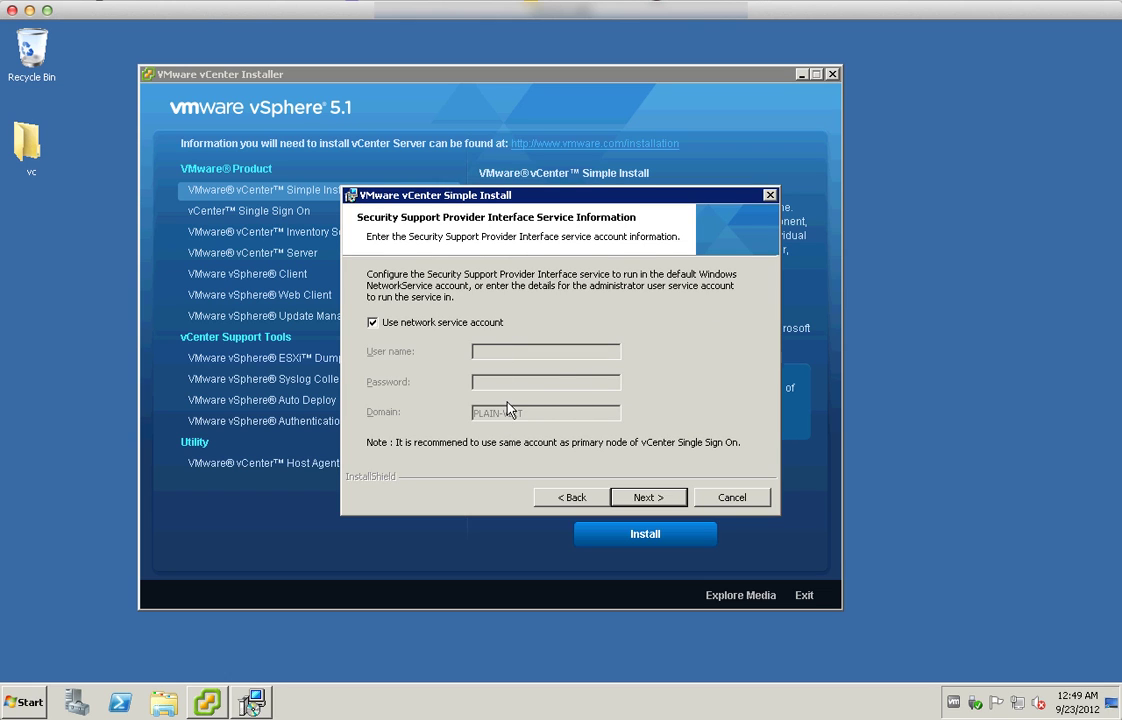
Keep the network service account, default folder and default SSO port, then install
left_click(634, 499)
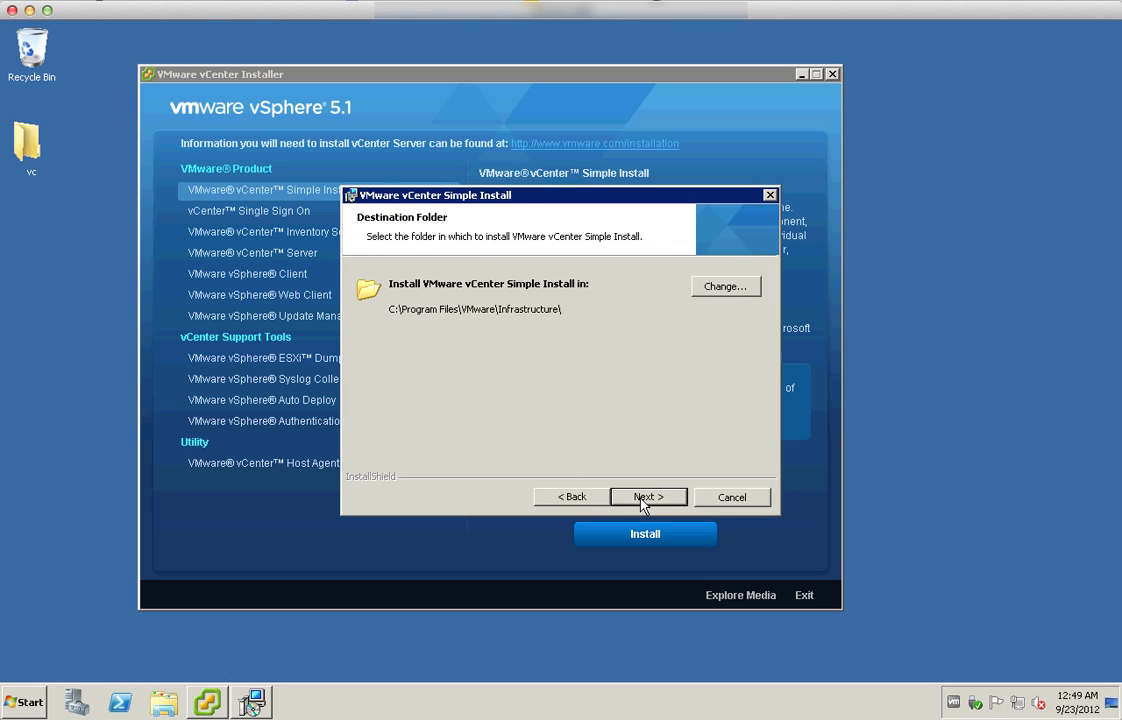
left_click(642, 497)
left_click(642, 497)
left_click(647, 497)
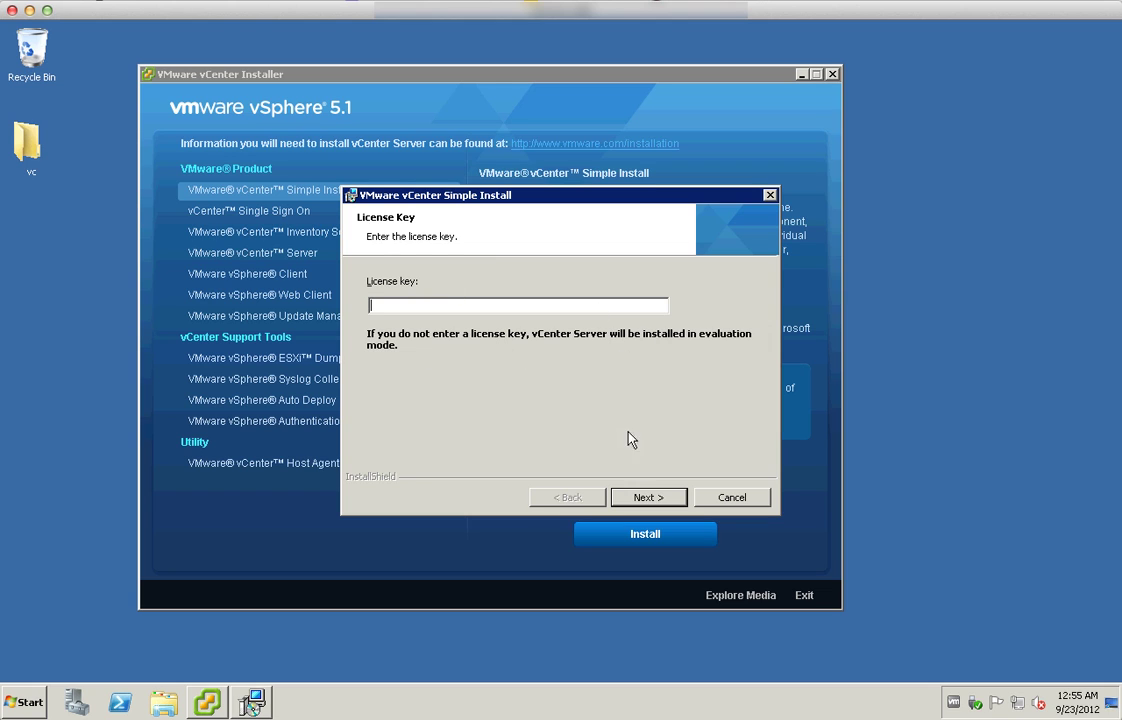
Continue in evaluation mode and use the existing vcdb data source
left_click(645, 500)
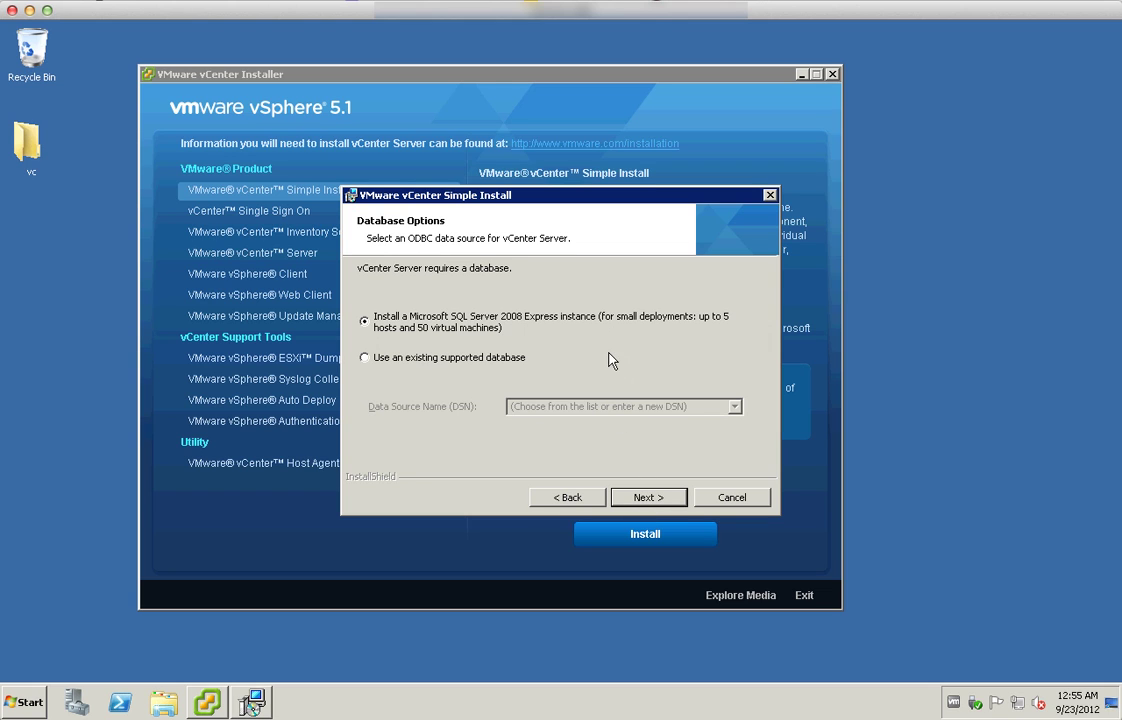
left_click(408, 359)
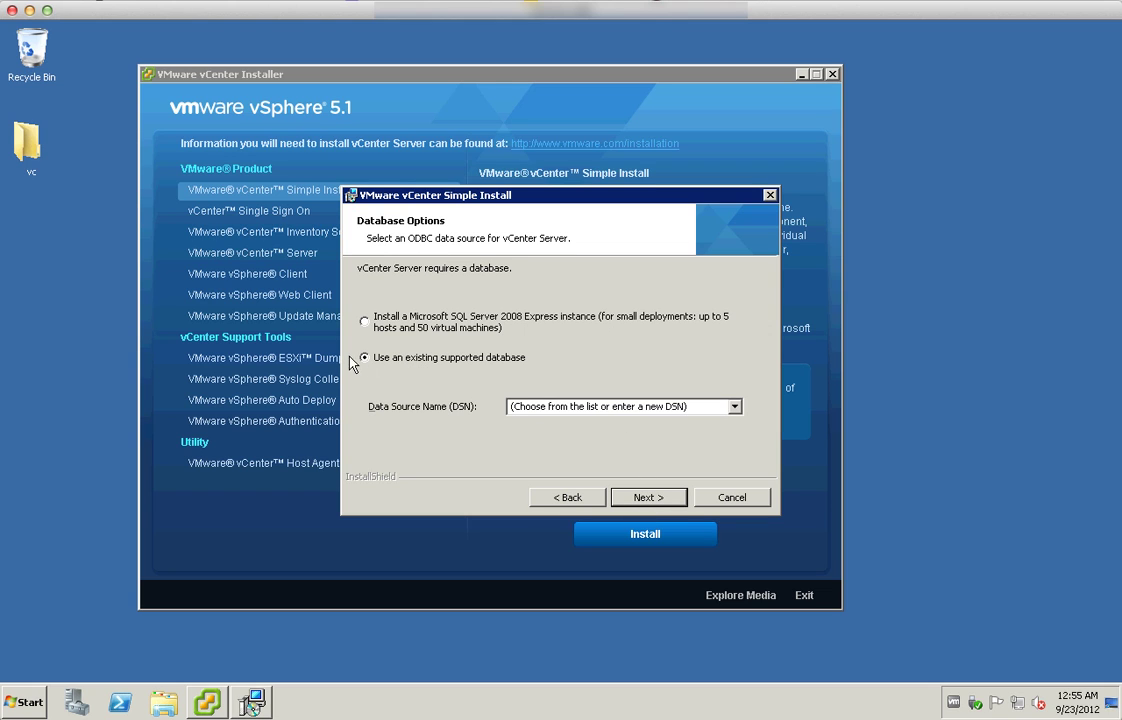
left_click(734, 407)
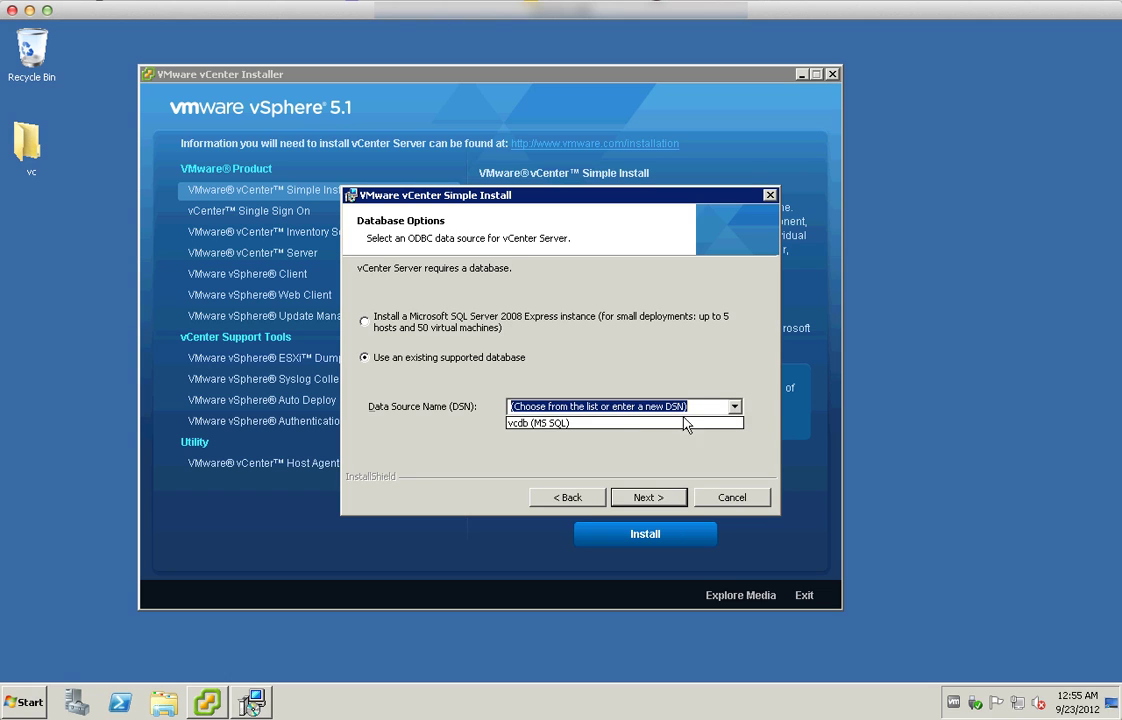
left_click(580, 429)
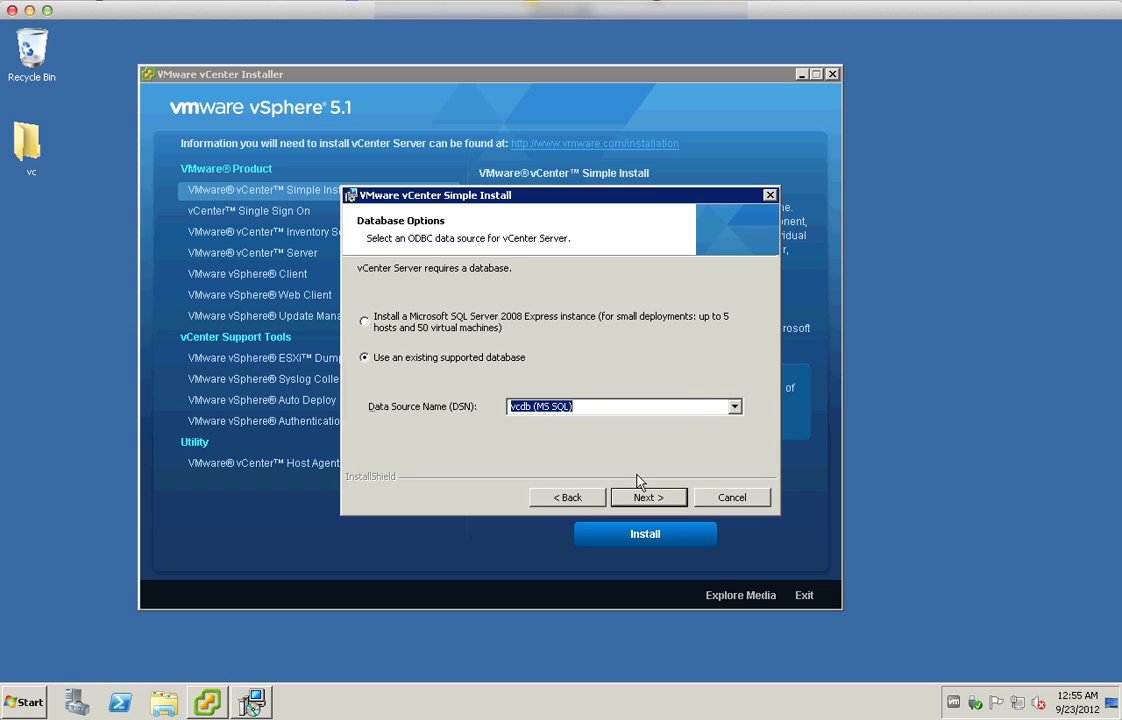
left_click(647, 497)
Enter the vcdb database password and submit the credentials
left_click(531, 453)
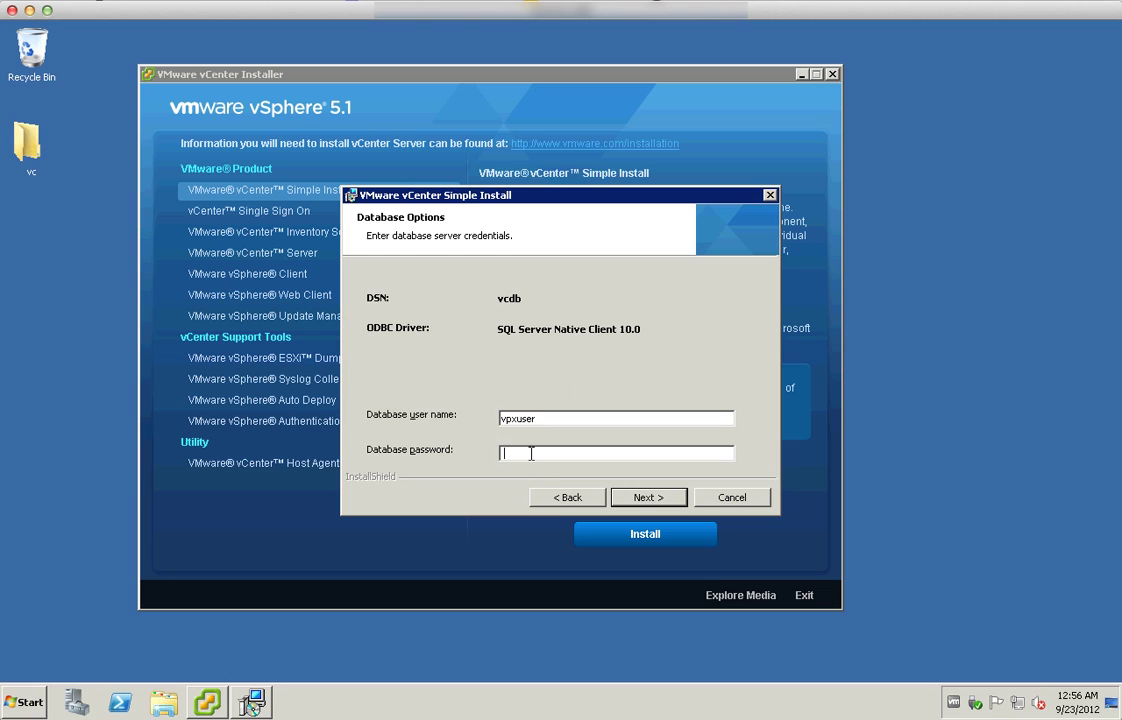
type("vmware1!")
left_click(643, 498)
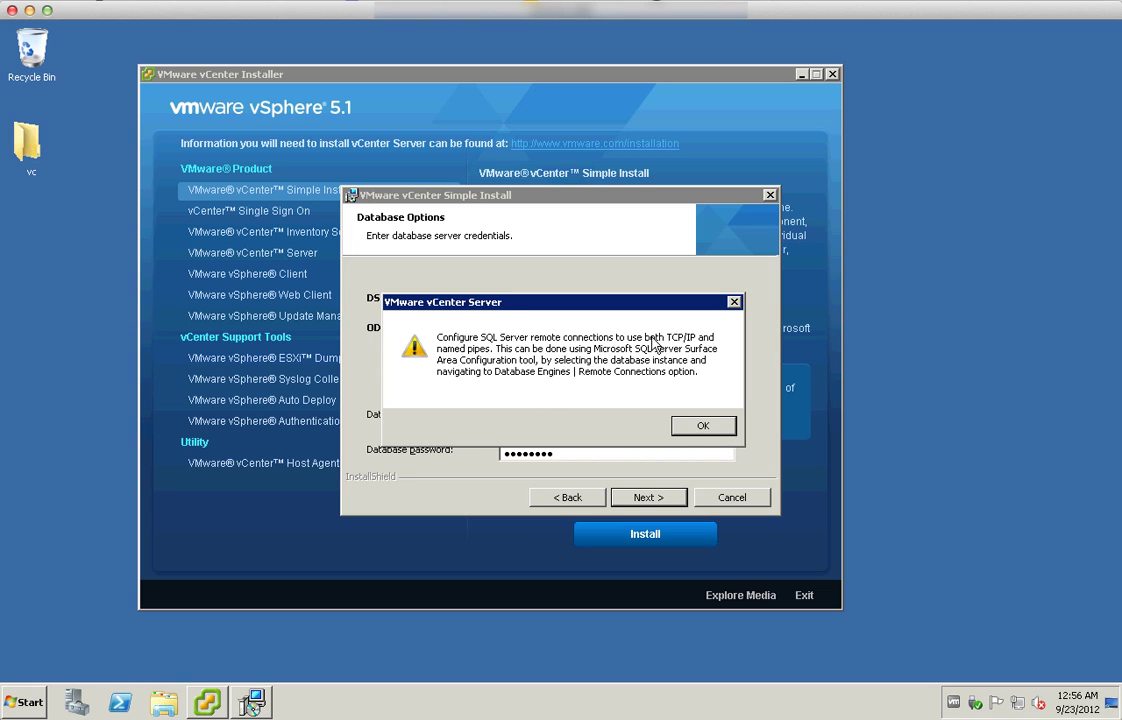
Accept the remote connections and FQDN warnings, default account, ports and small JVM memory, then install vCenter Server
left_click(703, 426)
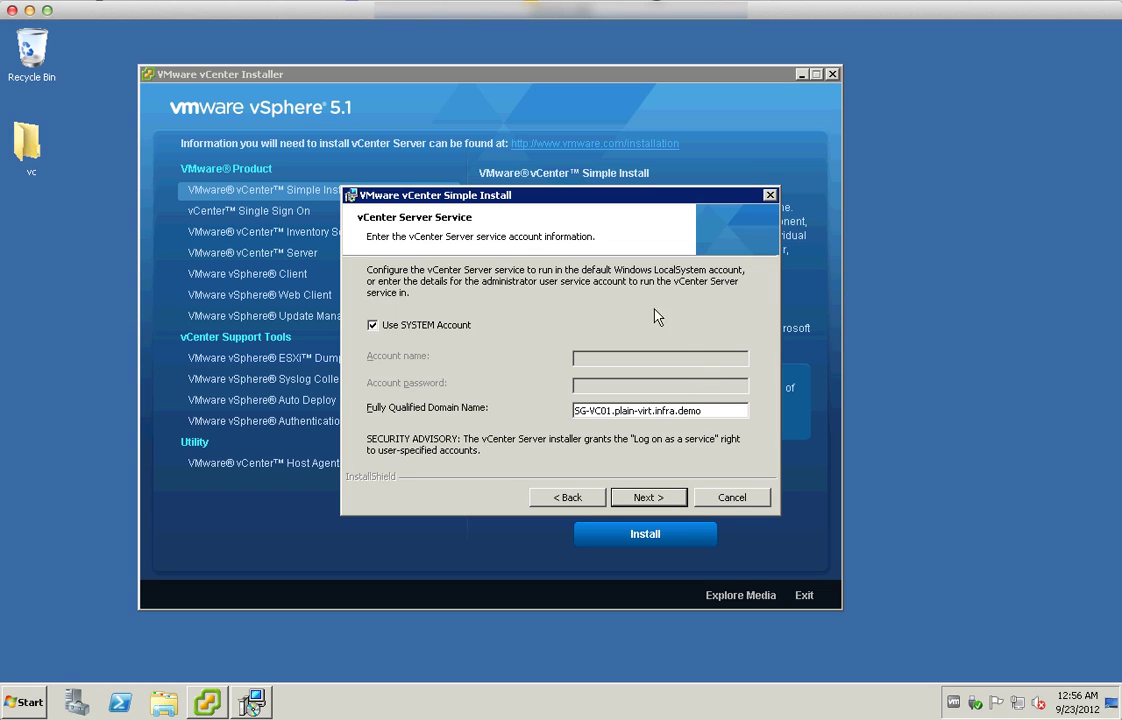
left_click(647, 500)
left_click(703, 422)
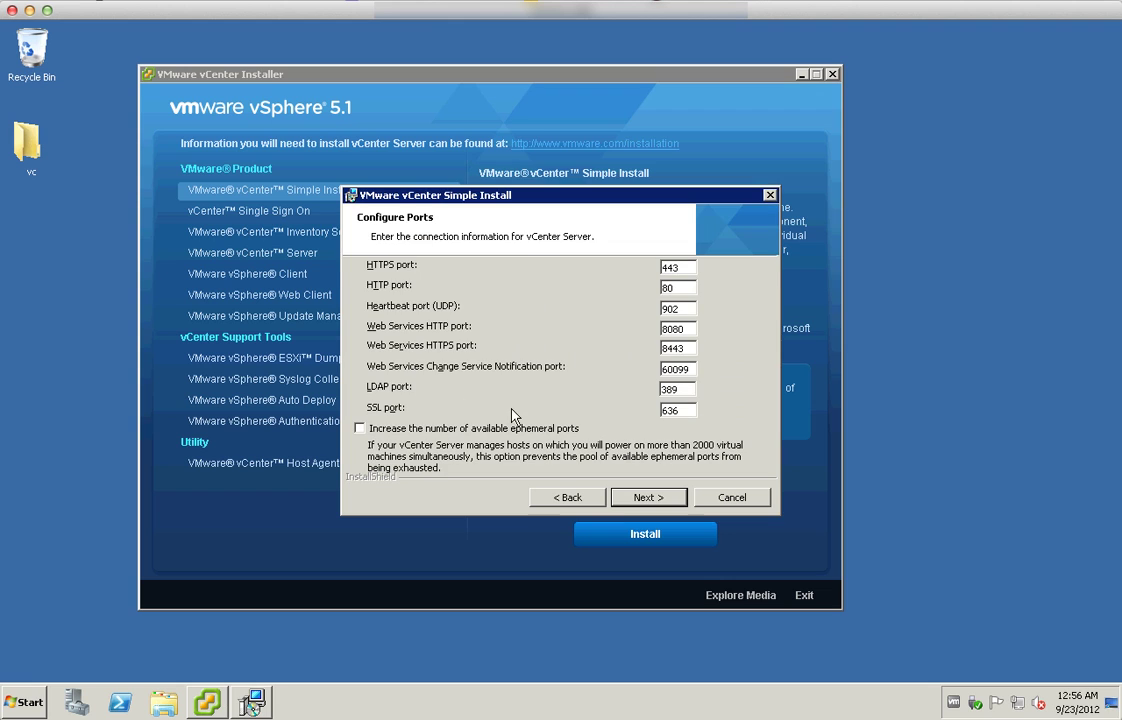
left_click(670, 500)
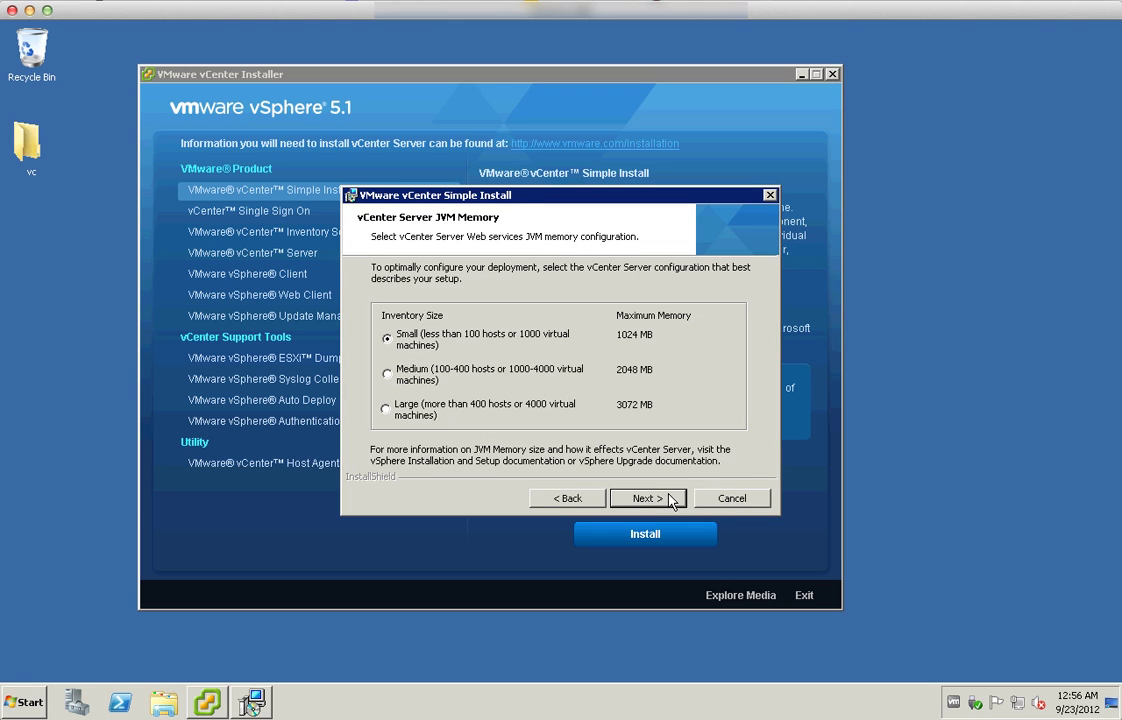
left_click(642, 499)
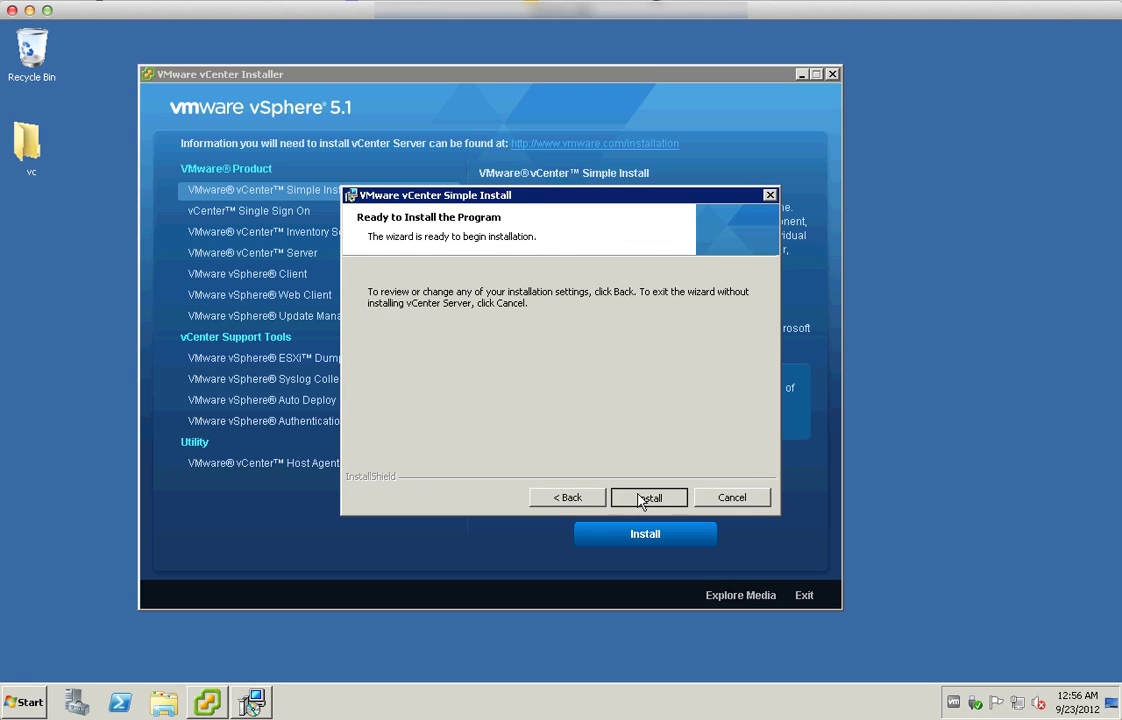
left_click(647, 497)
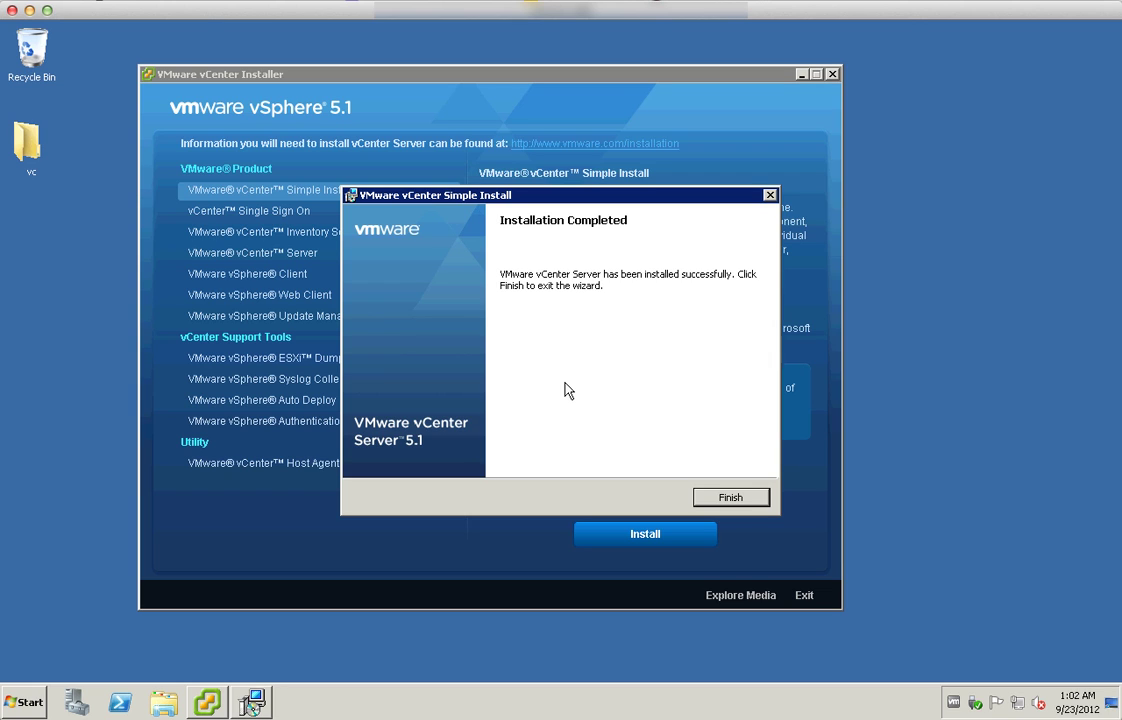
Finish the vCenter Server wizard, dismiss the success message, and start installing VMware vSphere Client
left_click(711, 496)
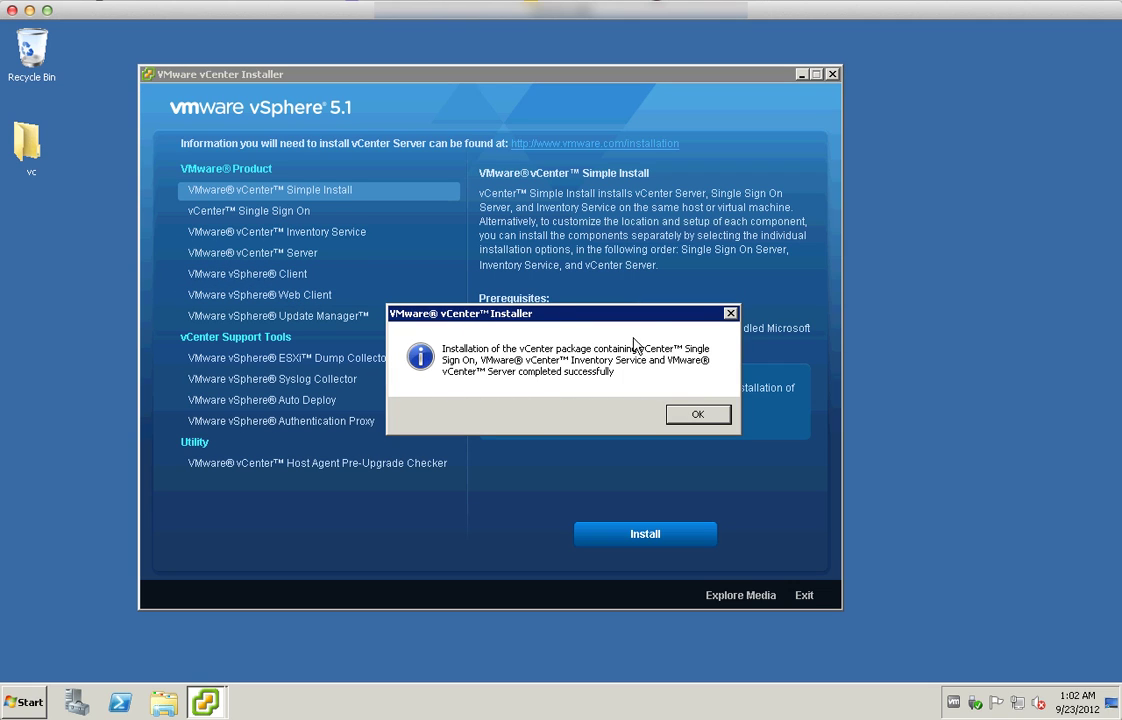
left_click(680, 413)
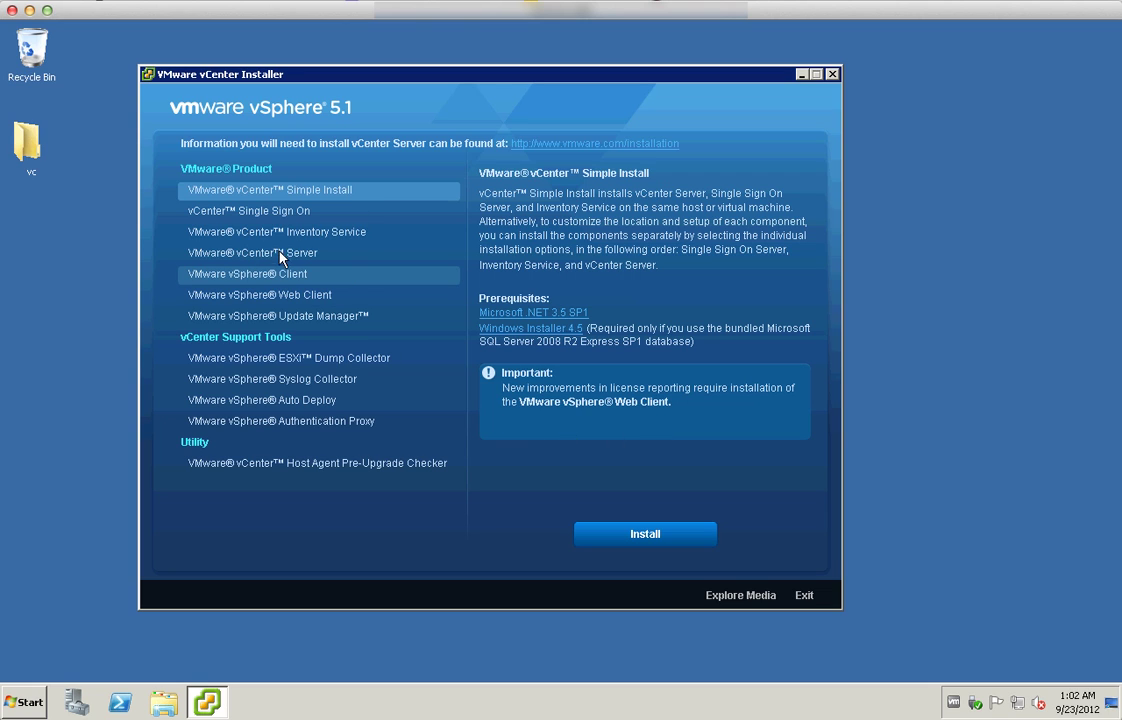
left_click(283, 277)
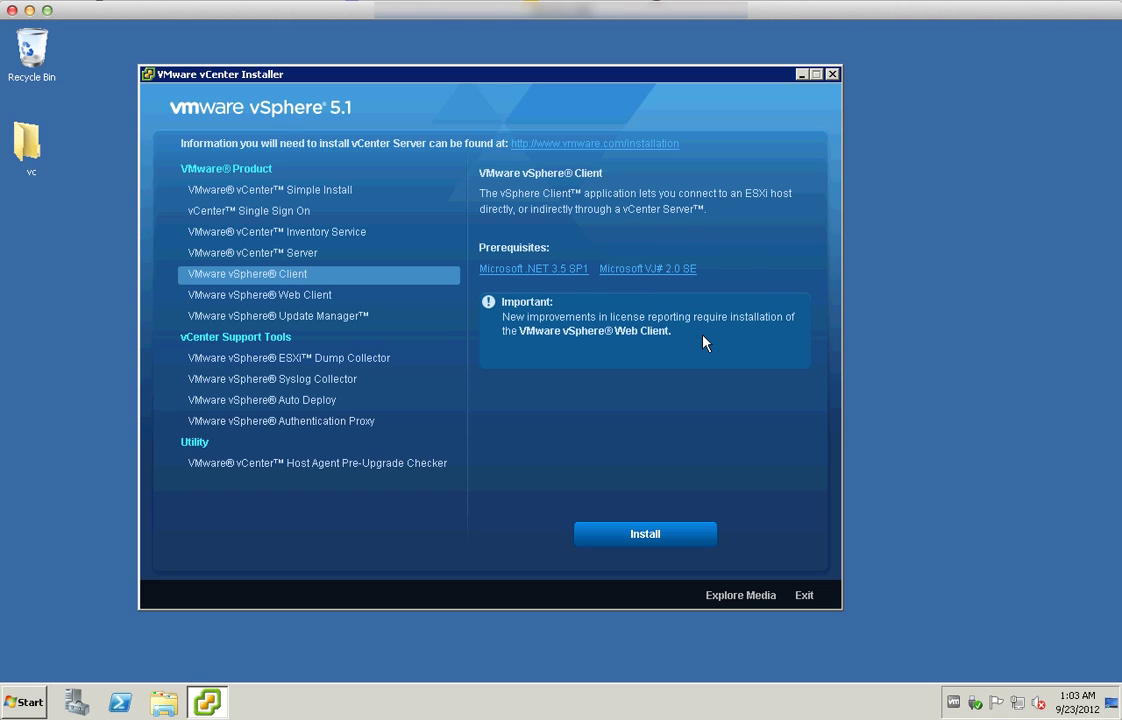
left_click(668, 535)
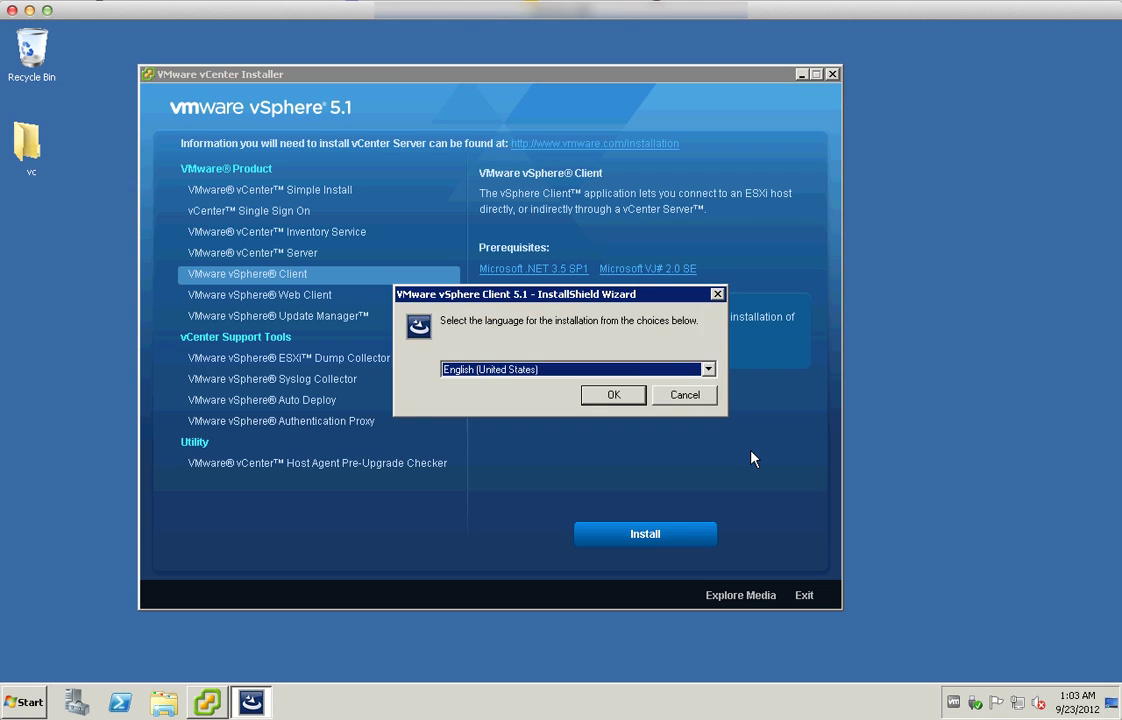
Install vSphere Client in English with accepted license terms and the default folder, then finish
left_click(606, 395)
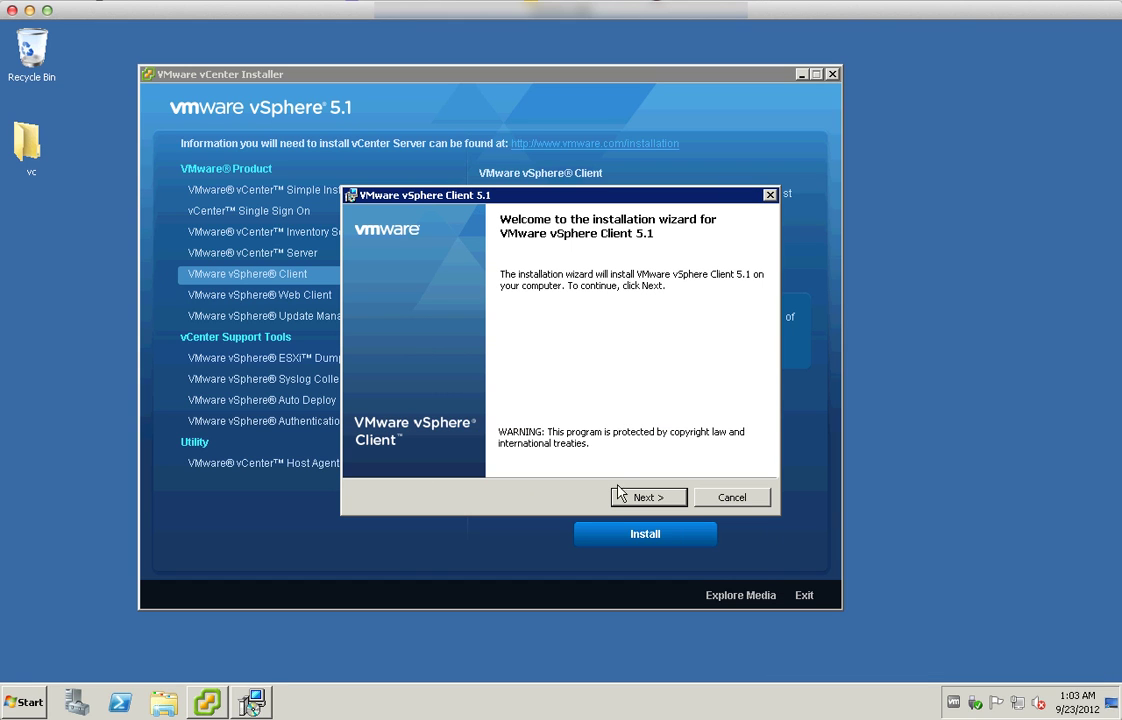
left_click(645, 498)
left_click(645, 498)
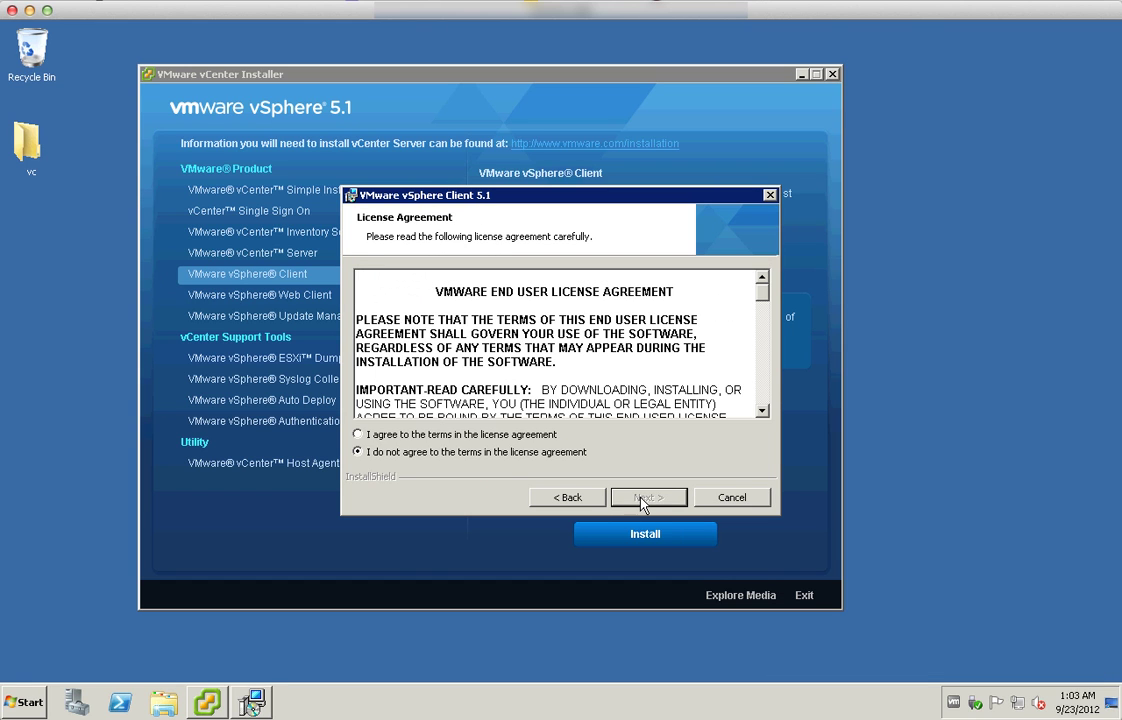
left_click(518, 436)
left_click(638, 498)
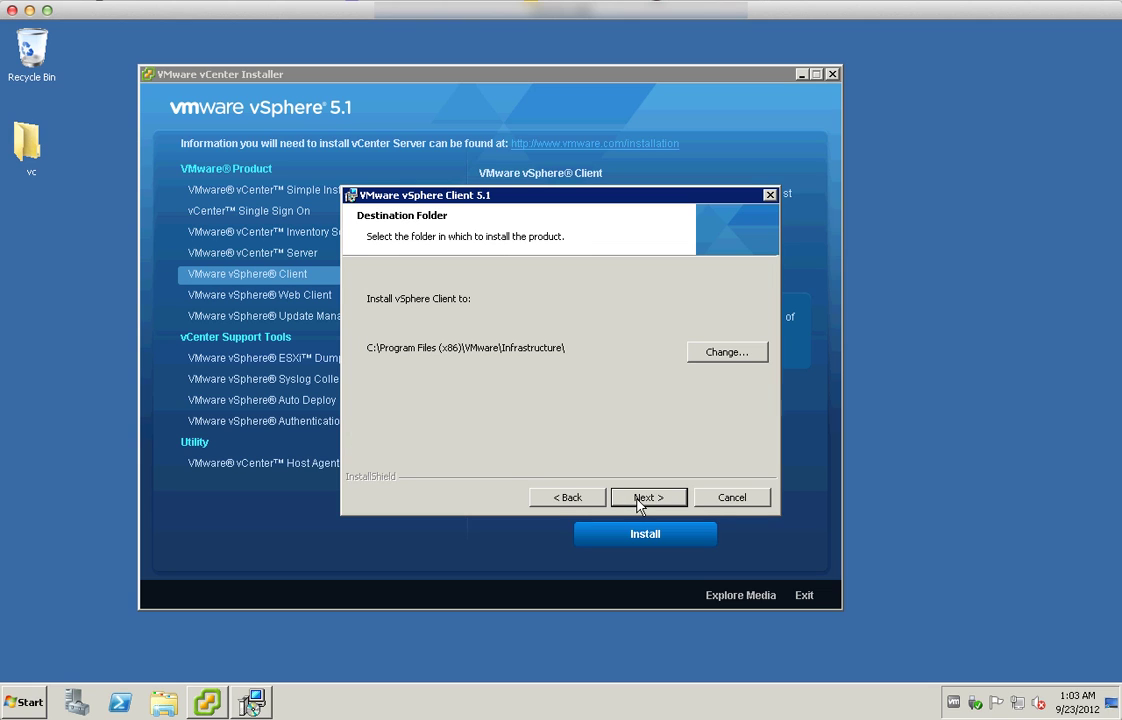
left_click(638, 498)
left_click(645, 498)
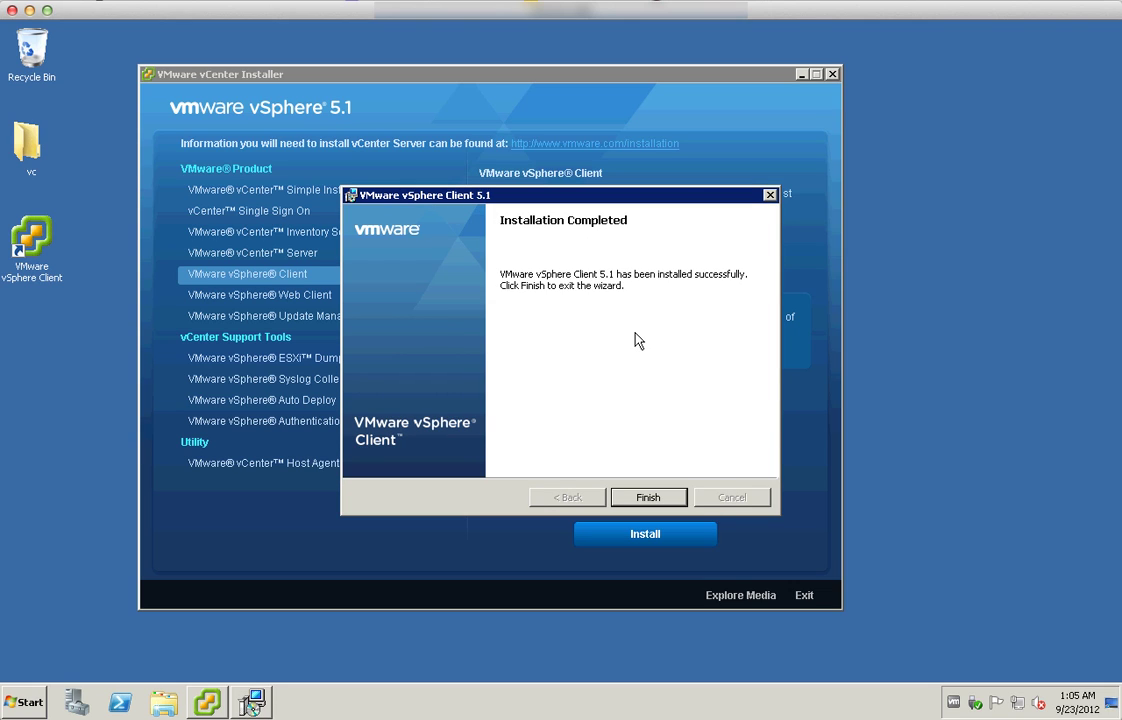
left_click(660, 497)
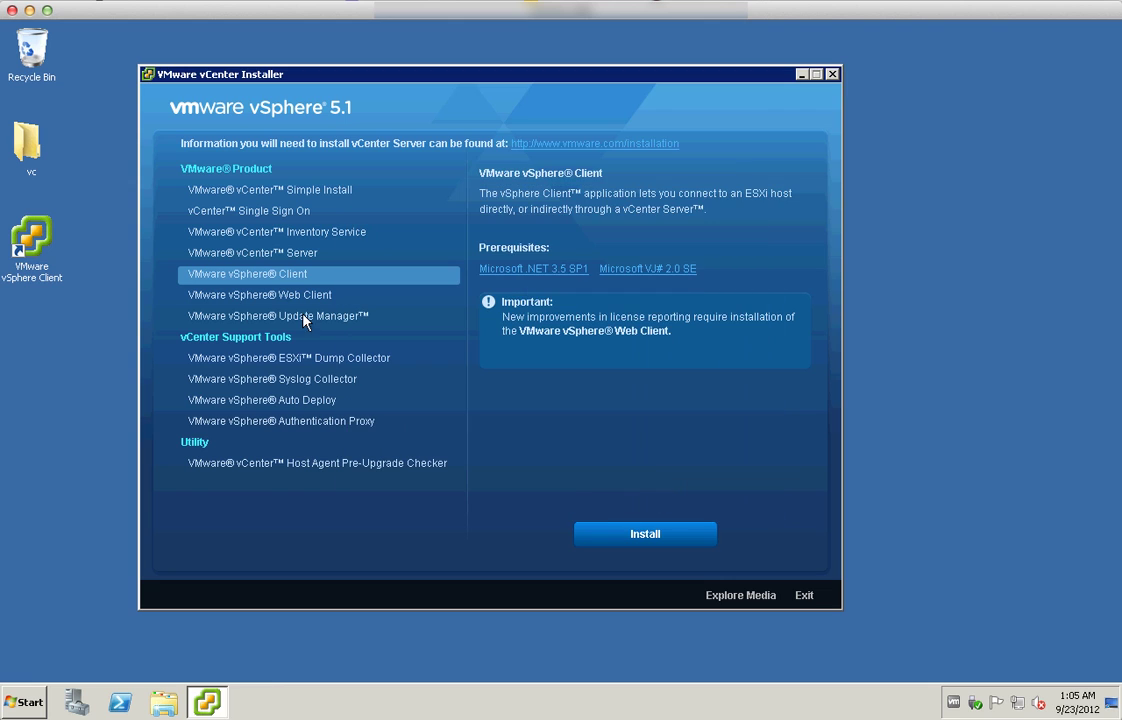
Launch vSphere Client and log in to localhost with the administrator user name and password
left_click(30, 265)
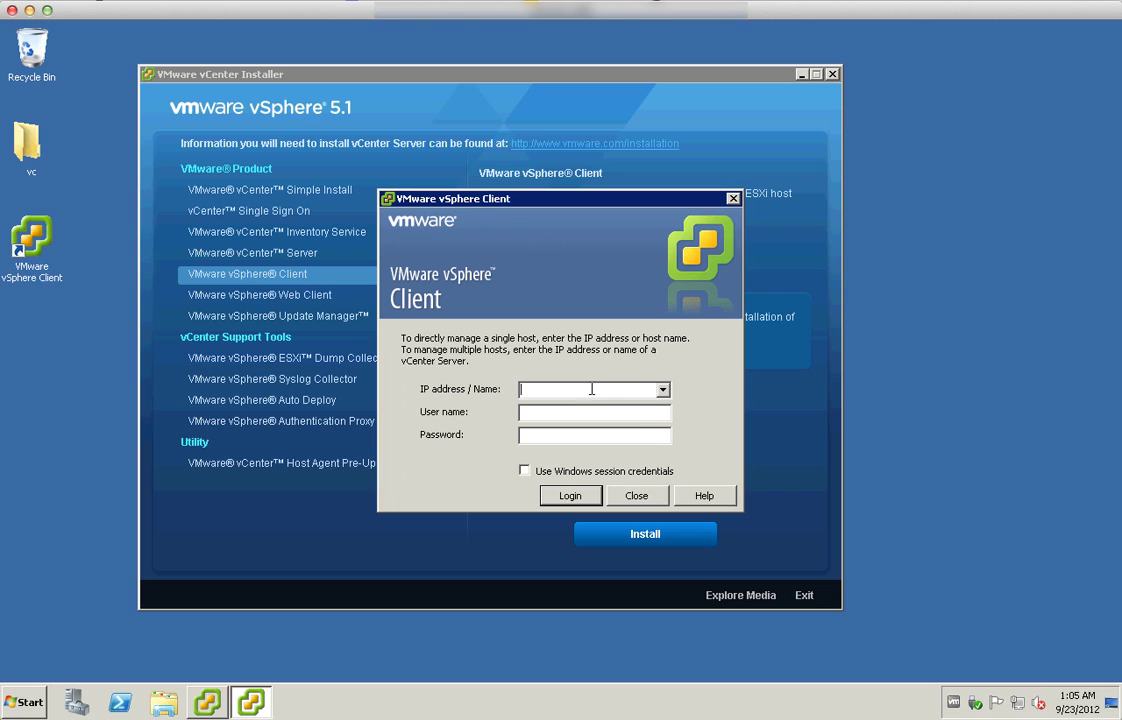
type("localhost")
key("Tab")
type("plainadm")
key("Tab")
type("*********")
key("Return")
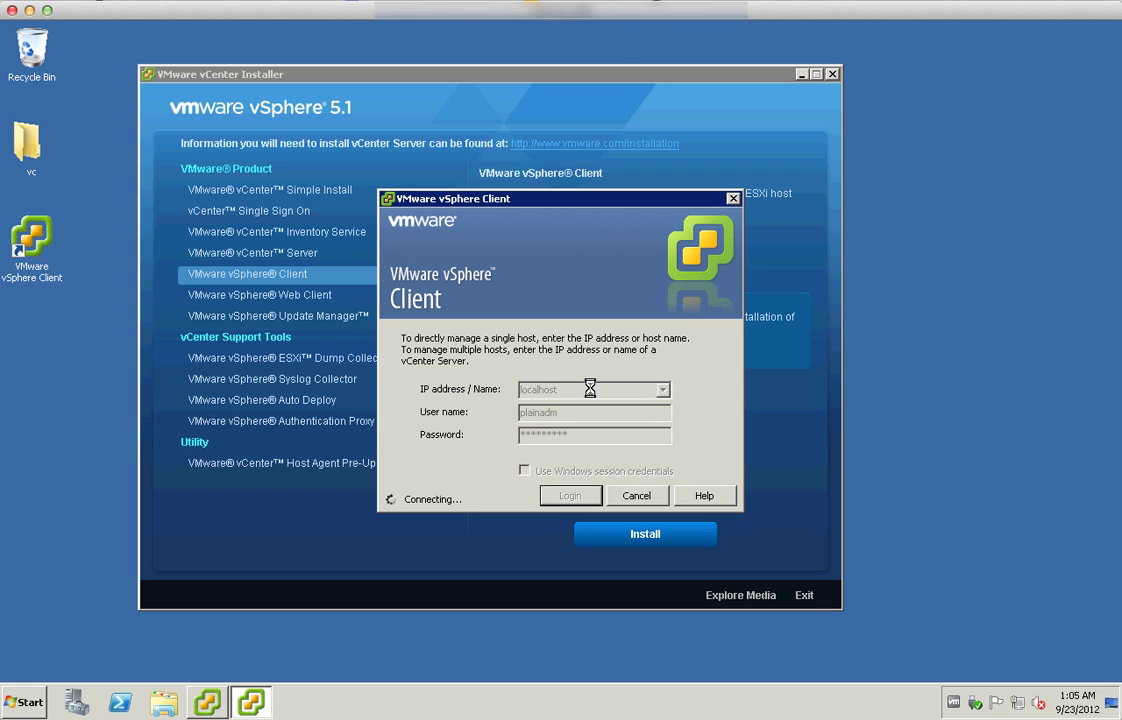
Ignore the certificate warning, dismiss the credentials error, and retry the login
left_click(636, 403)
key("Return")
left_click(568, 495)
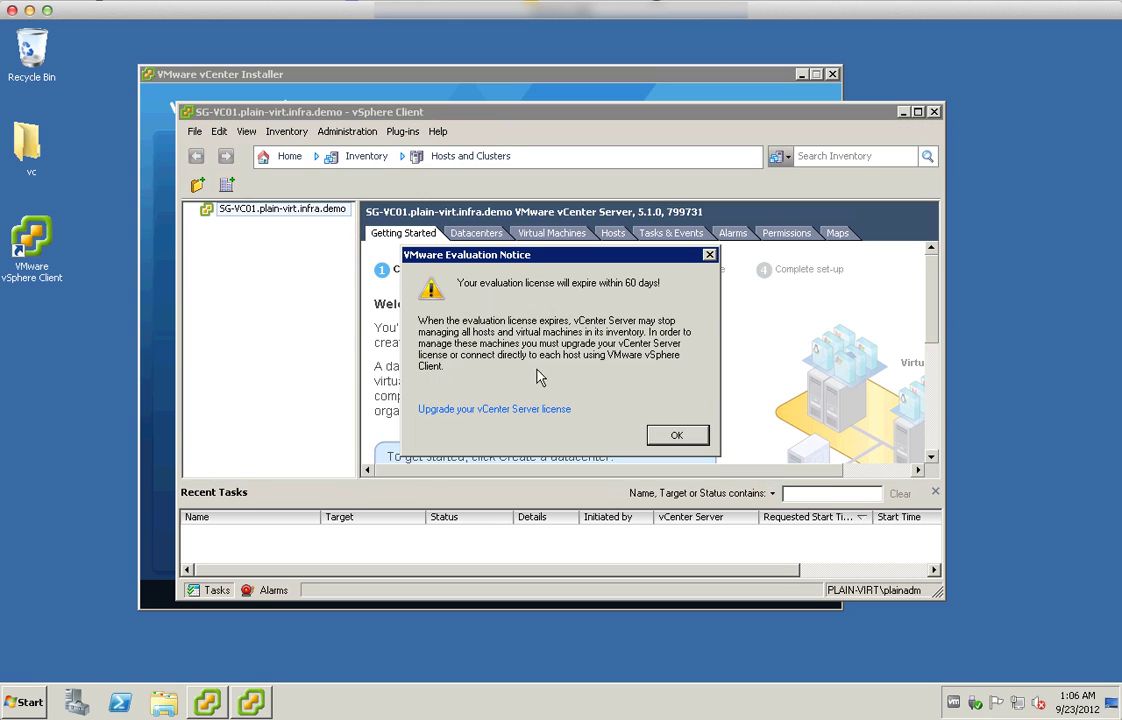
Dismiss the evaluation notice, maximize the client window, and go to the Home page
left_click(678, 434)
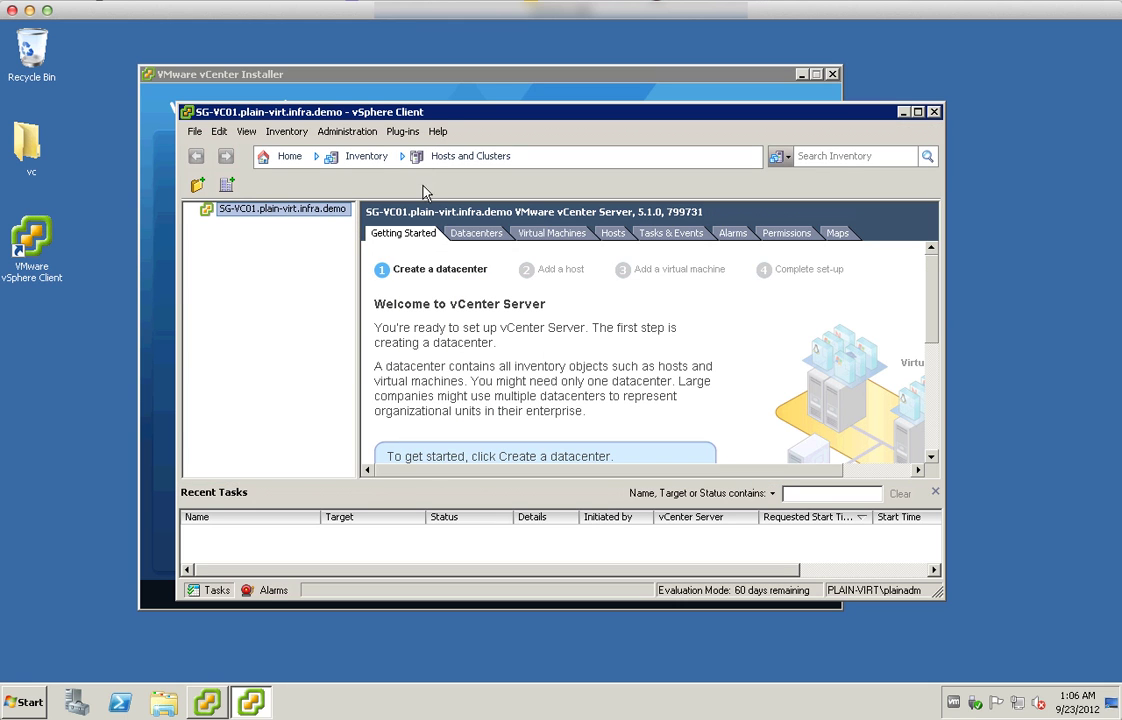
double_click(431, 115)
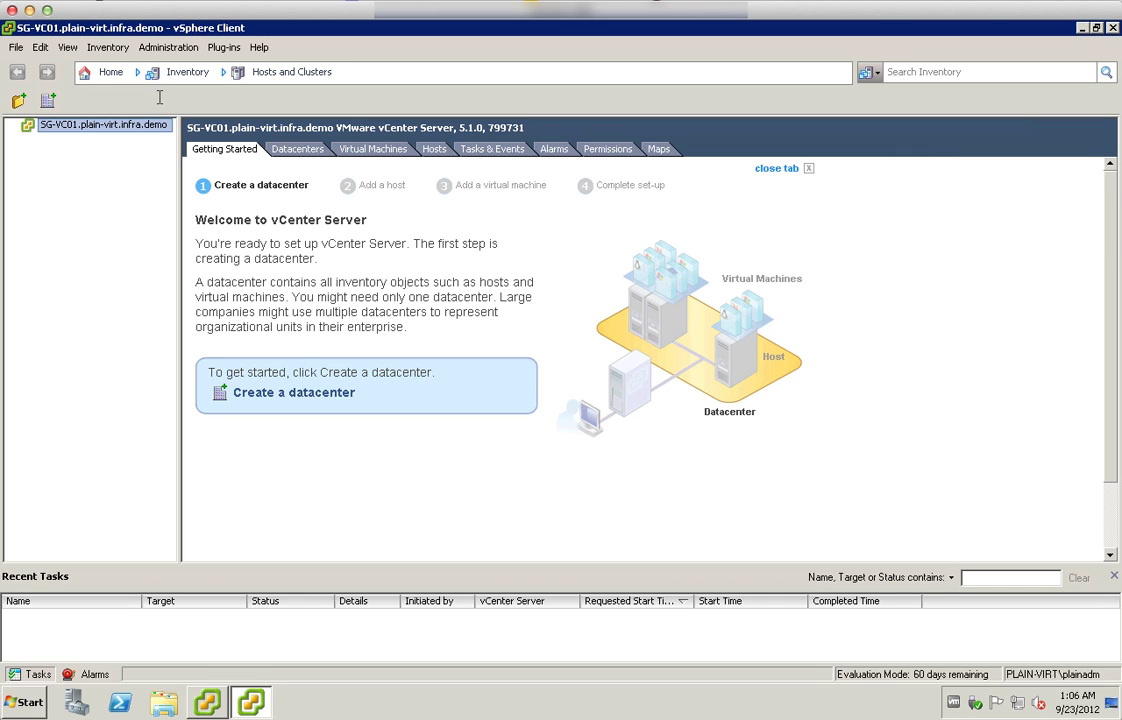
left_click(109, 72)
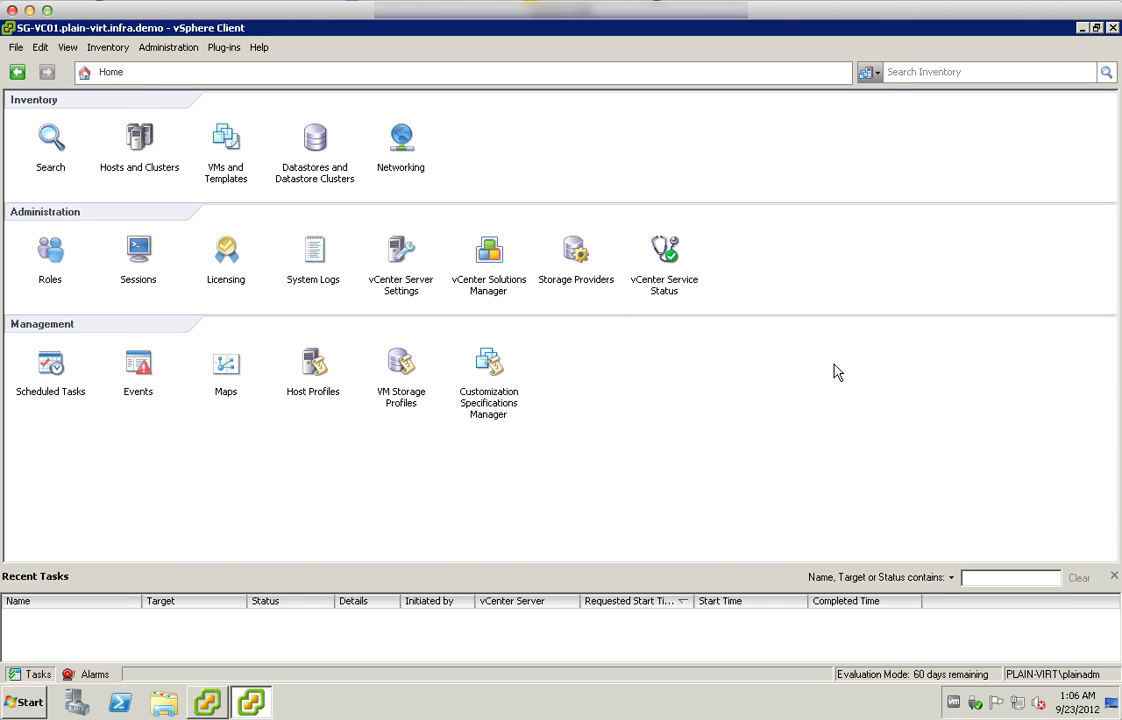